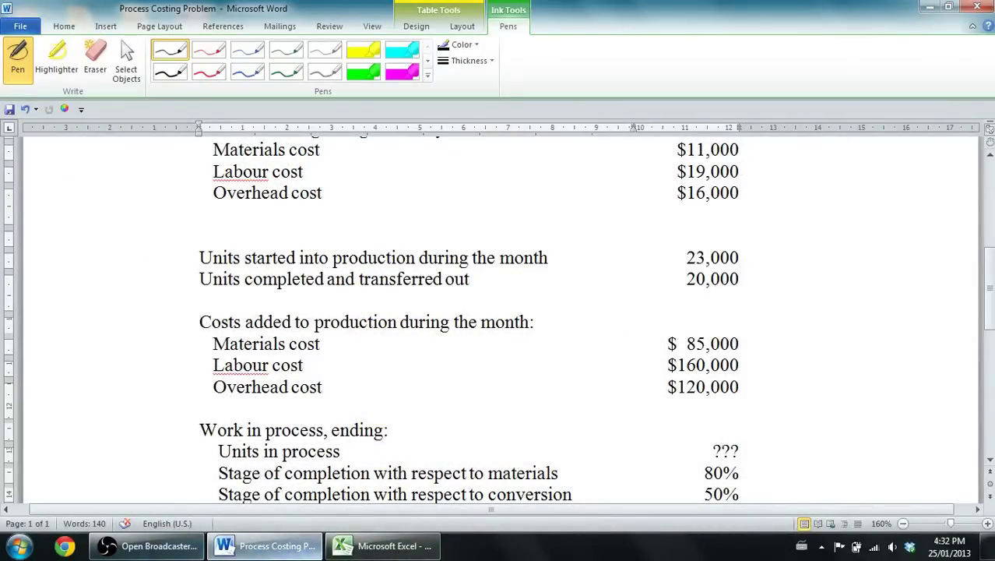
# Enter 20,000 completed and transferred out units in B12, checking the Word problem statement
pyautogui.click(383, 545)
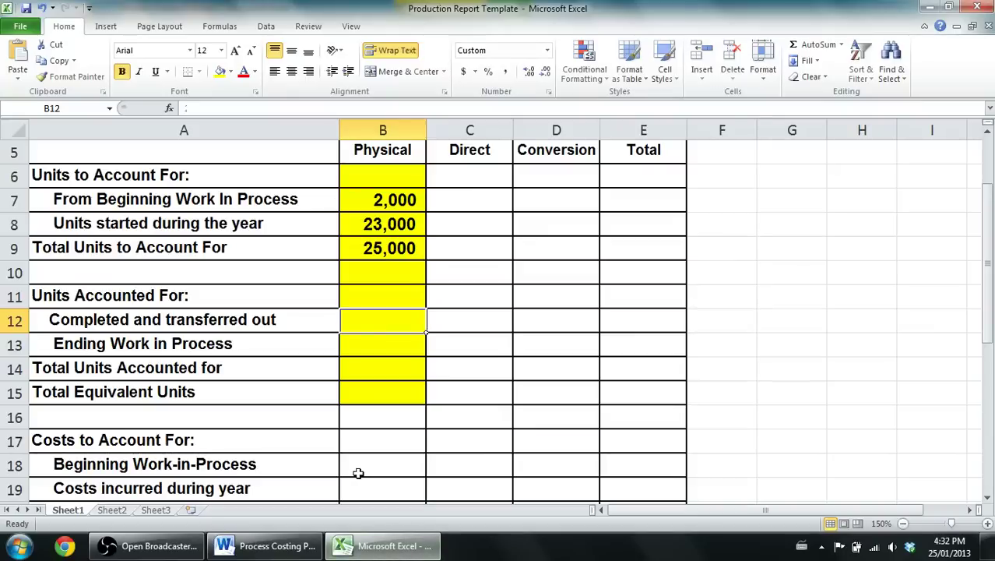
pyautogui.write('20,000')
pyautogui.press('Return')
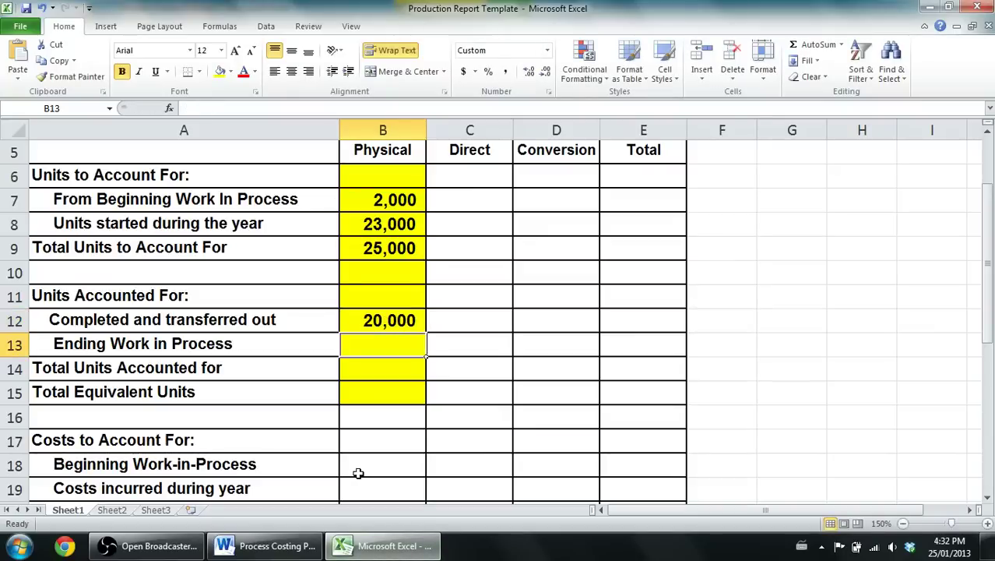
pyautogui.click(383, 546)
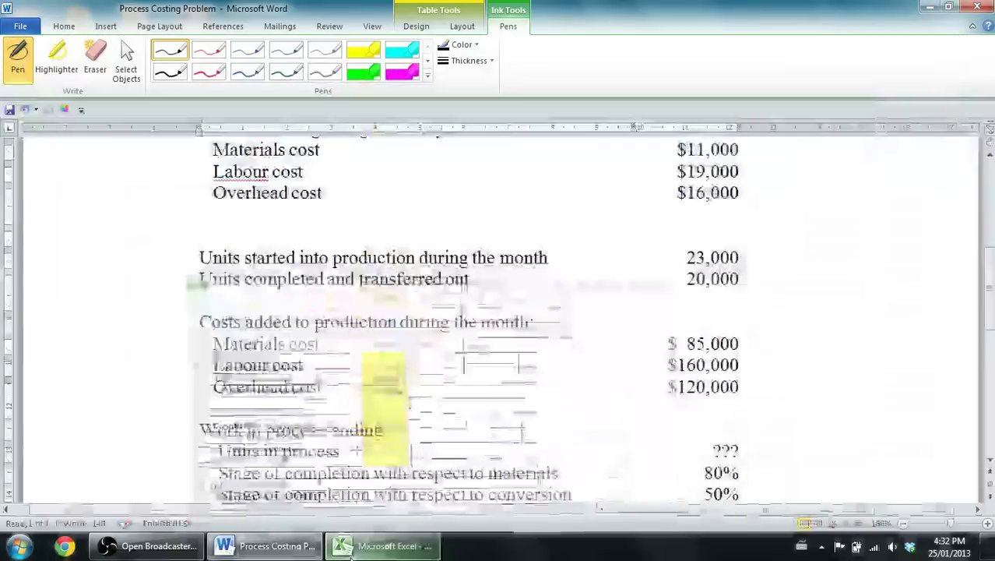
pyautogui.scroll(-1, 691, 384)
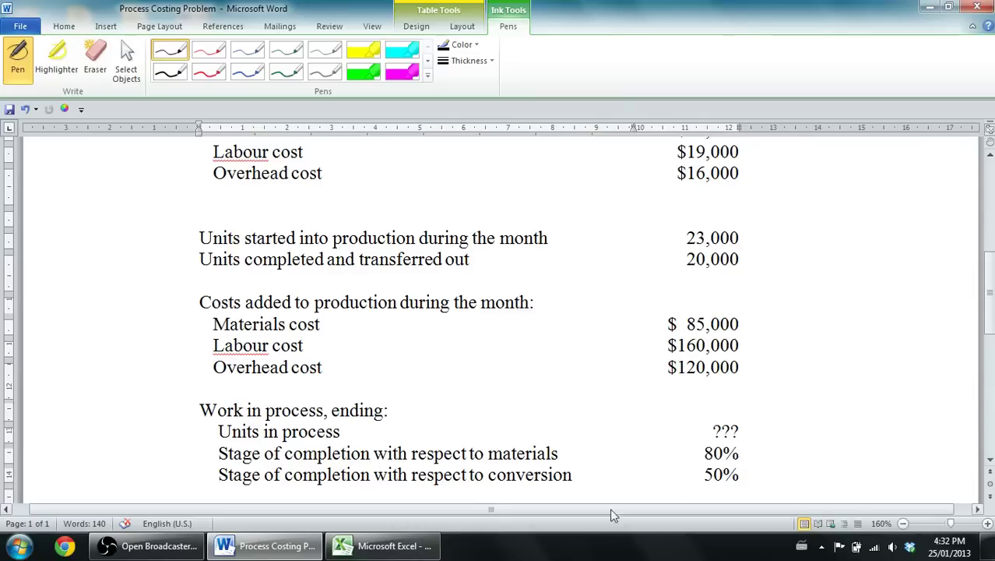
pyautogui.click(415, 550)
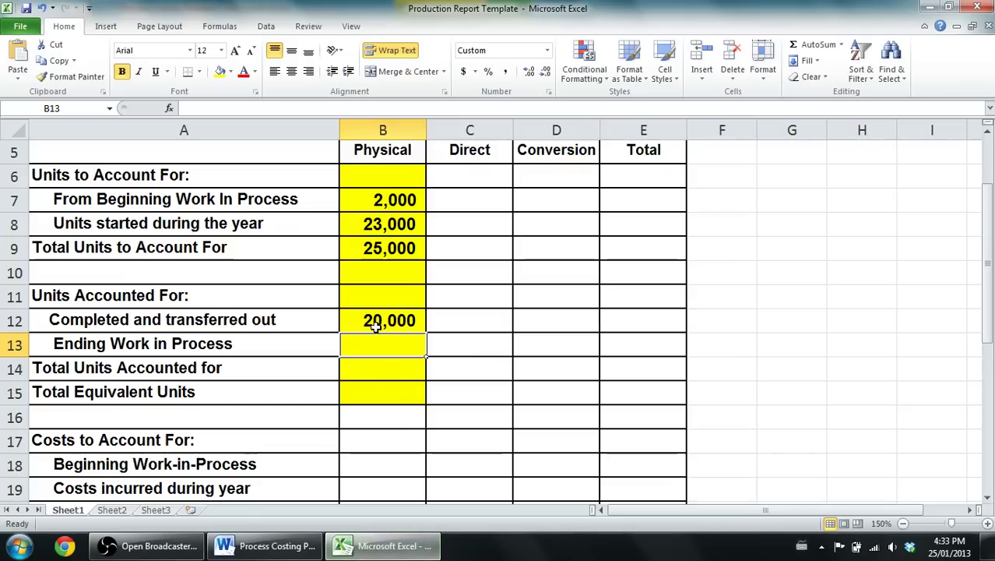
# Select the Total Units to Account For row, A9:B9
pyautogui.click(62, 173)
pyautogui.press('Down')
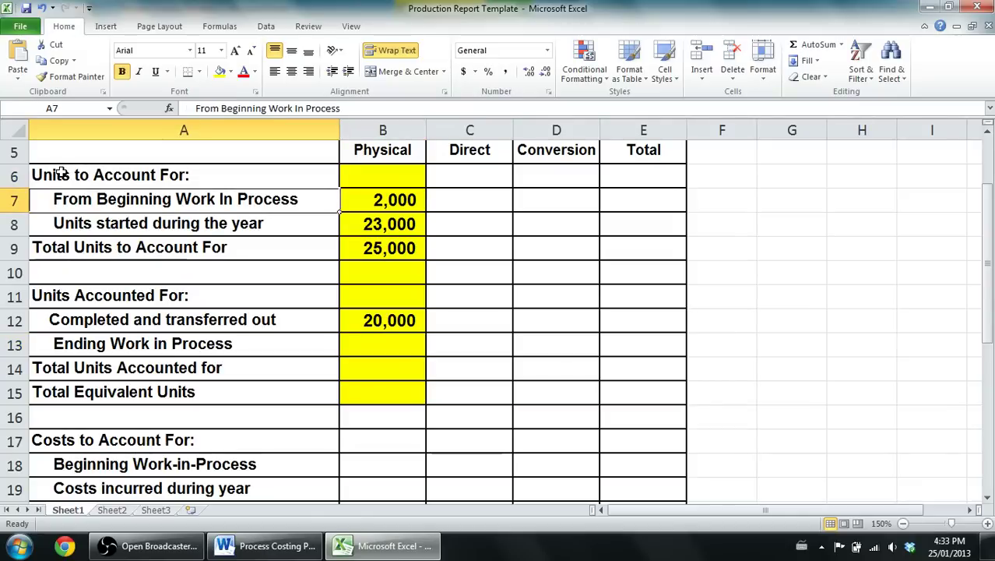
pyautogui.press('Down')
pyautogui.press('Down')
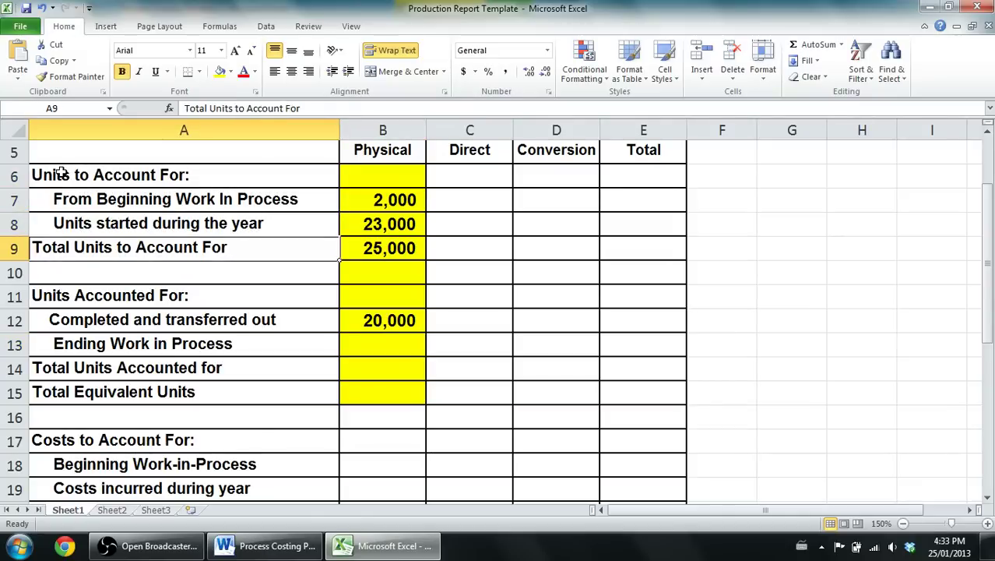
pyautogui.press('Up')
pyautogui.press('Down')
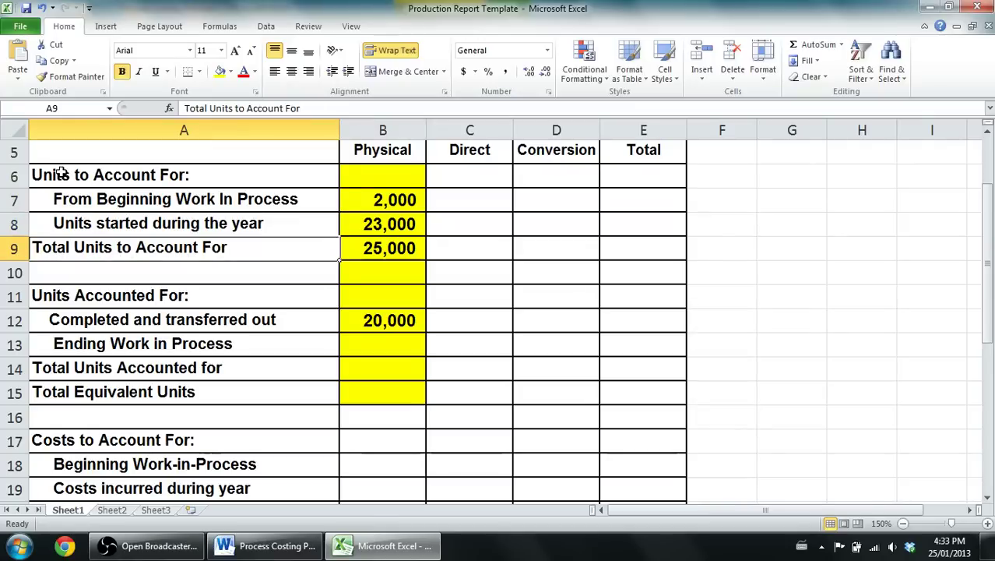
pyautogui.hotkey('shift', 'Right')
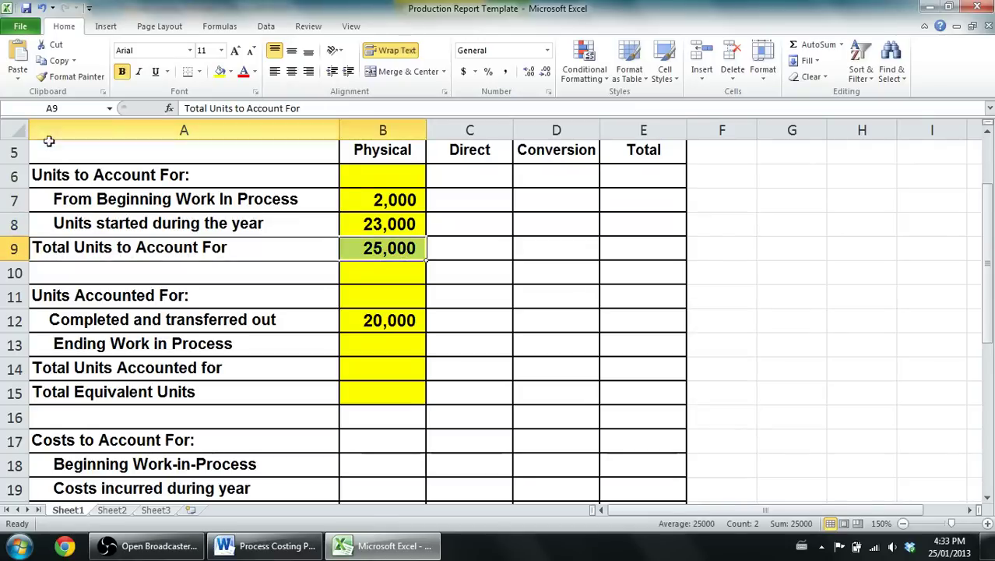
# Fill both total rows, A9:B9 and A14:B14, with a pink theme colour
pyautogui.click(230, 71)
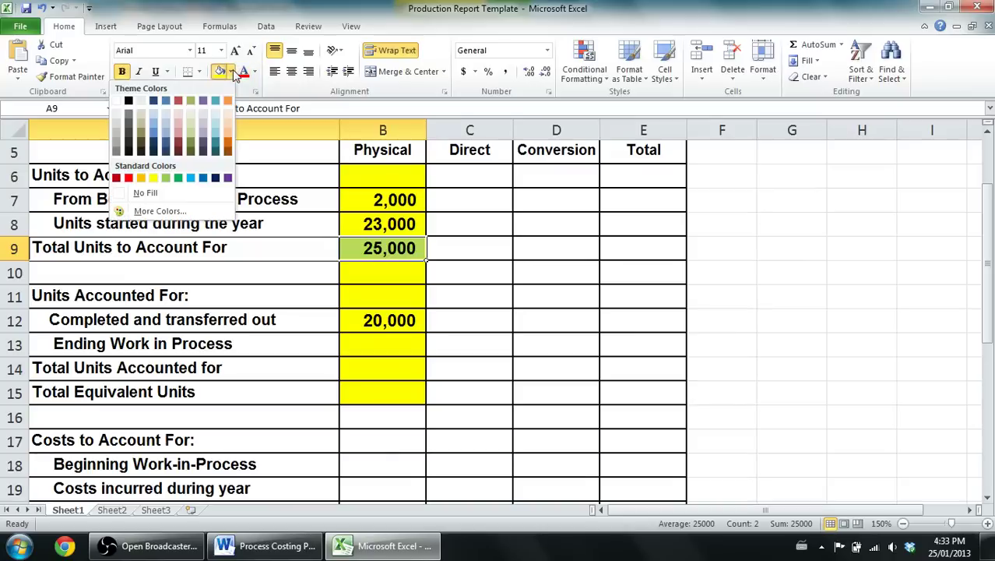
pyautogui.click(178, 128)
pyautogui.click(245, 287)
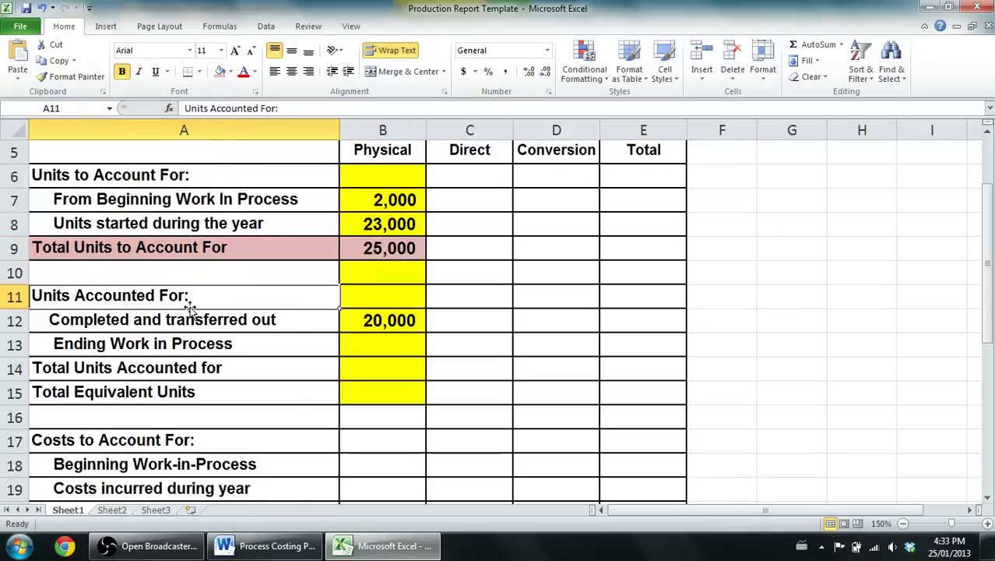
pyautogui.click(117, 367)
pyautogui.moveTo(304, 377)
pyautogui.mouseDown()
pyautogui.moveTo(338, 380)
pyautogui.moveTo(355, 367)
pyautogui.mouseUp()
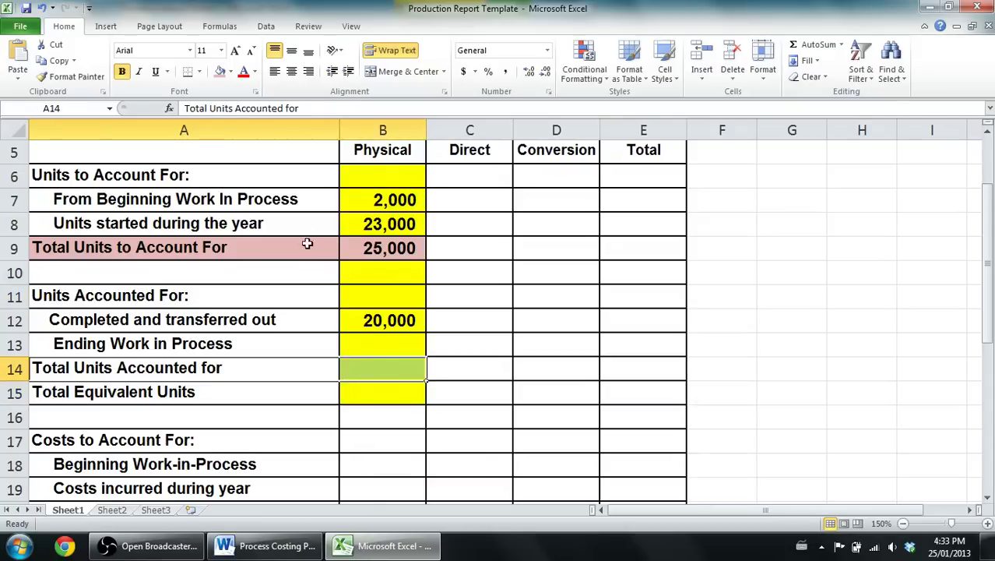
pyautogui.click(219, 71)
# Enter 25,000 as Total Units Accounted For in B14
pyautogui.click(194, 248)
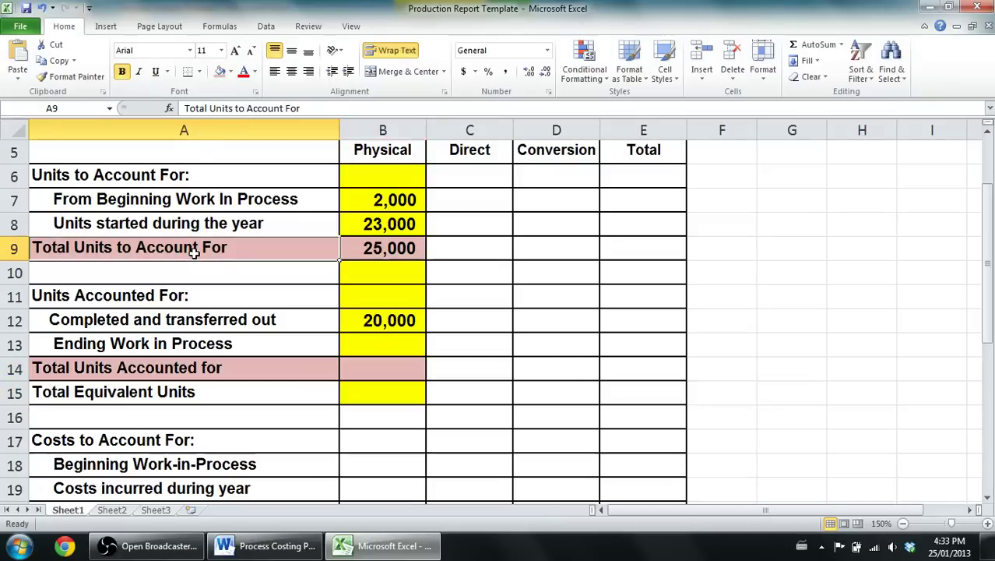
pyautogui.press('Right')
pyautogui.press('Down')
pyautogui.press('Down')
pyautogui.press('Down')
pyautogui.press('Down')
pyautogui.press('Down')
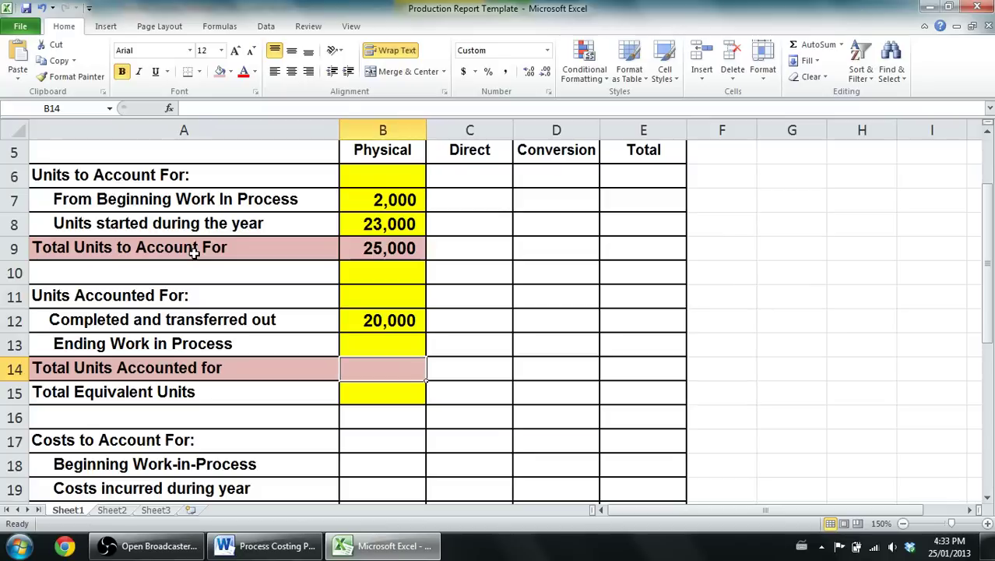
pyautogui.write('25,000')
pyautogui.press('Return')
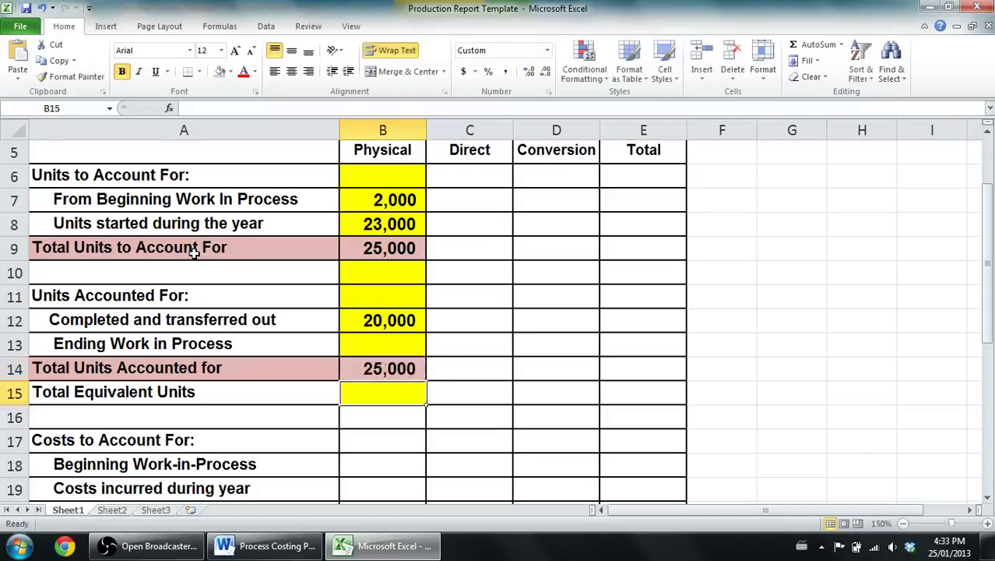
# Enter 5,000 Ending Work in Process units in B13, rechecking the Word problem
pyautogui.press('Left')
pyautogui.press('Up')
pyautogui.press('Up')
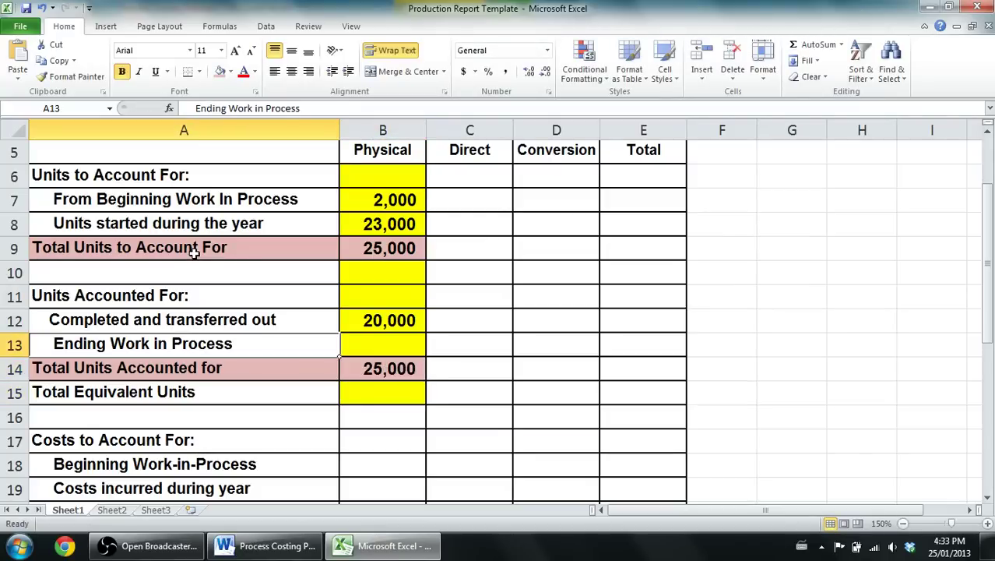
pyautogui.press('Right')
pyautogui.press('Up')
pyautogui.press('Down')
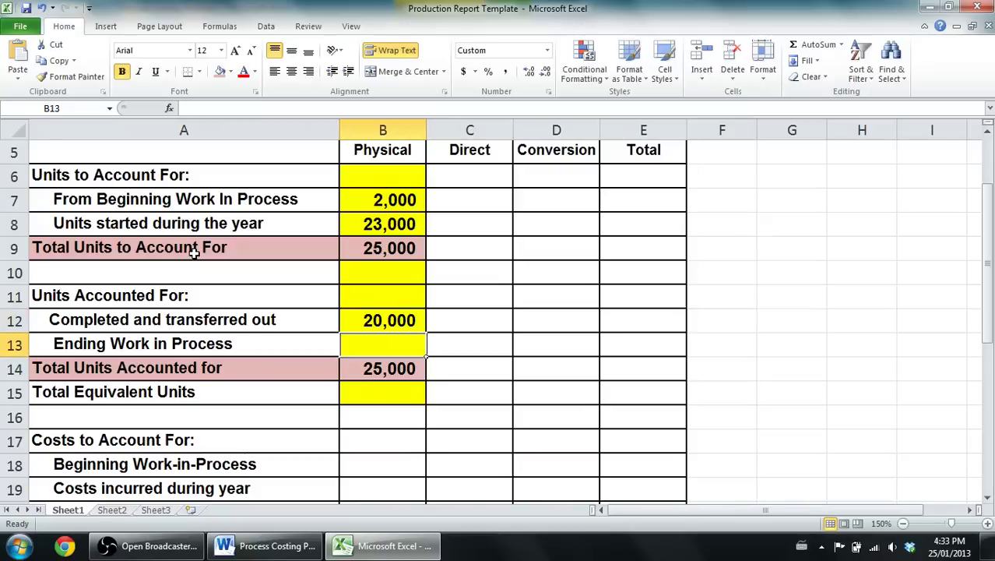
pyautogui.press('Down')
pyautogui.press('Up')
pyautogui.write('5,000')
pyautogui.press('Return')
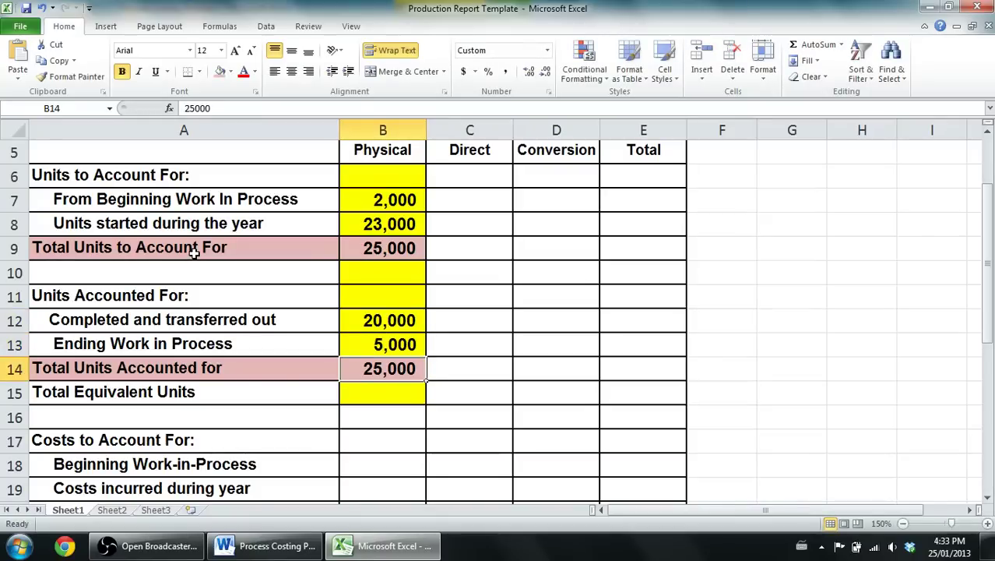
pyautogui.click(268, 546)
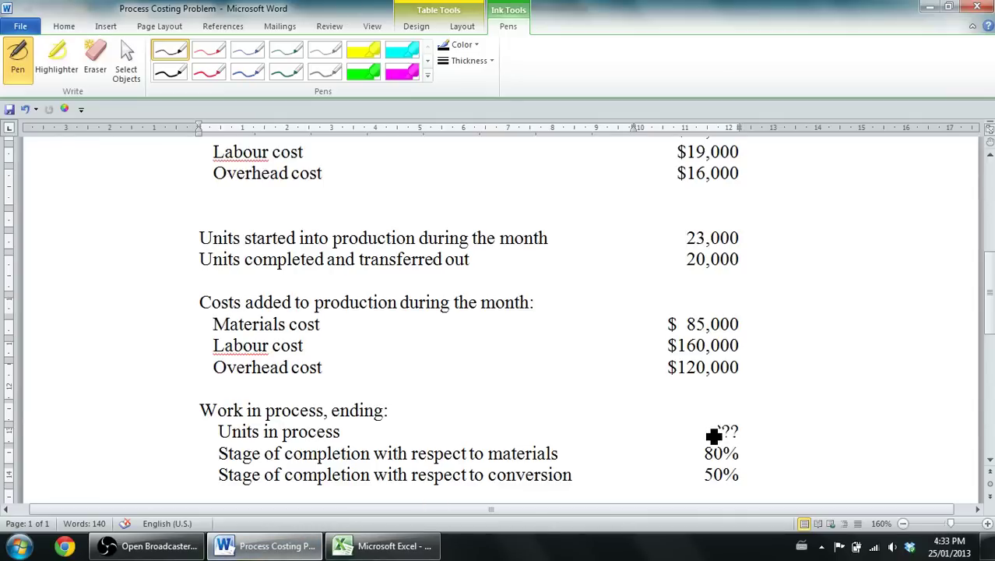
pyautogui.click(432, 545)
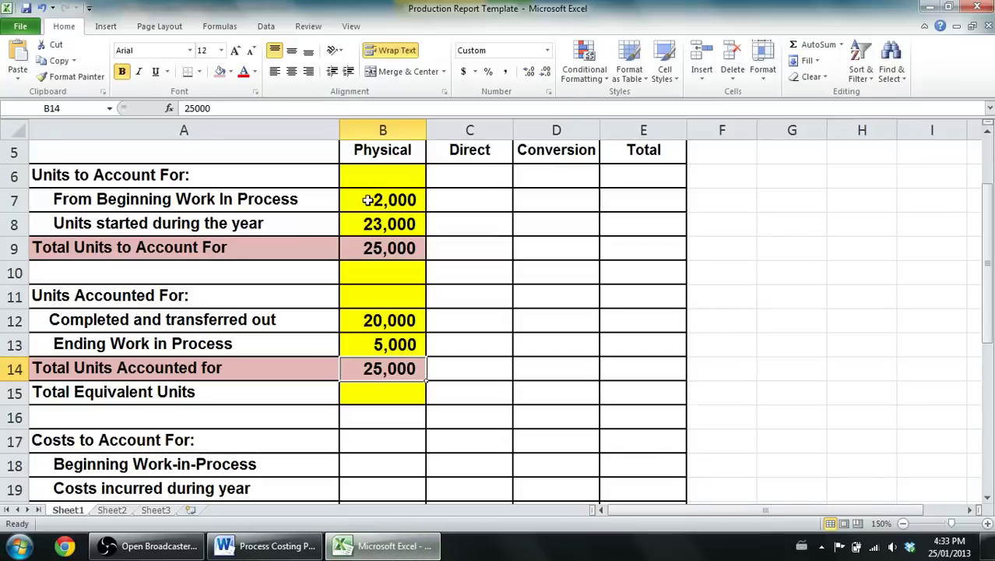
# Remove all fill from the physical units block A6:B16
pyautogui.moveTo(370, 178); pyautogui.dragTo(184, 411)
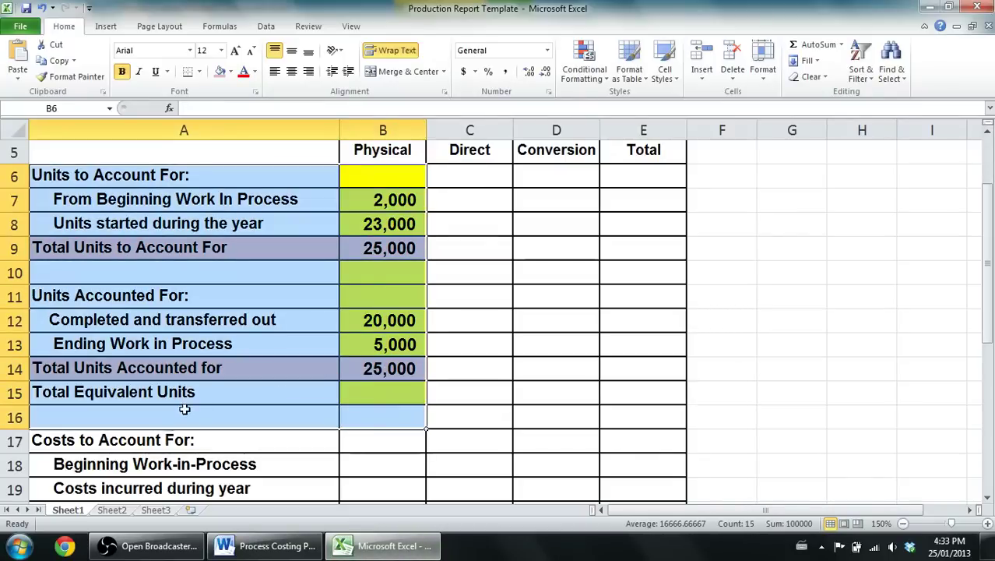
pyautogui.click(231, 72)
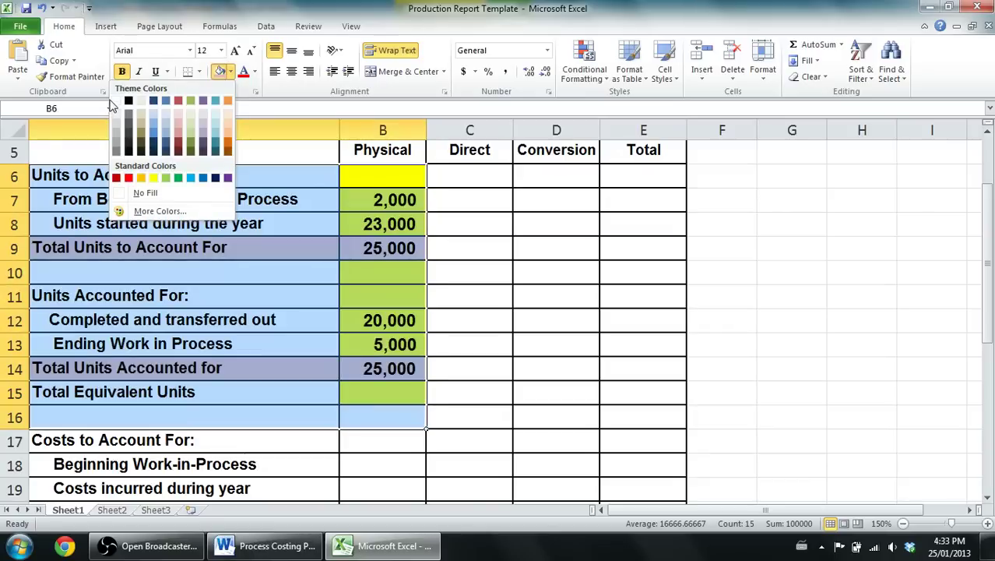
pyautogui.click(145, 192)
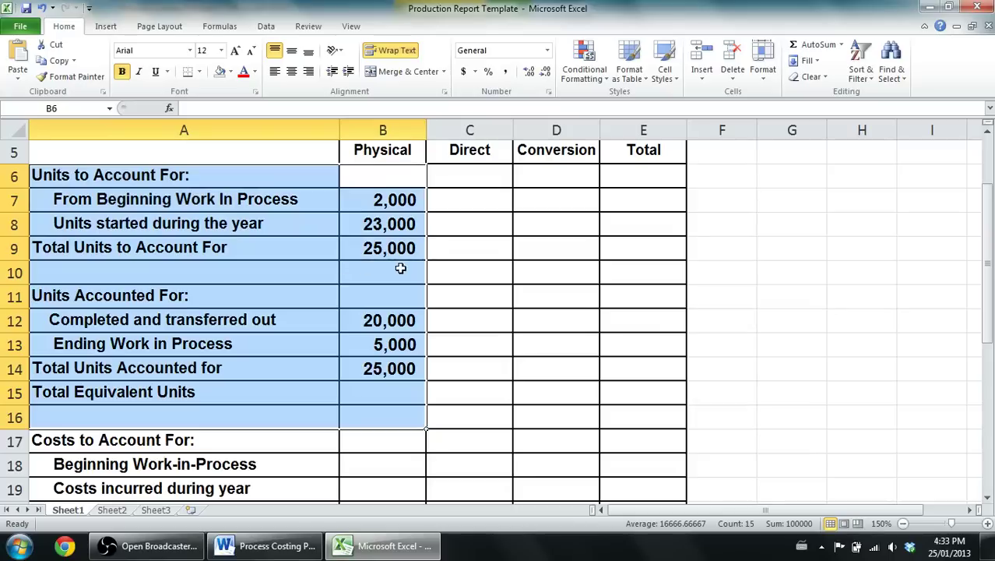
# Fill the two 25,000 totals in B9 and B14 yellow
pyautogui.click(397, 246)
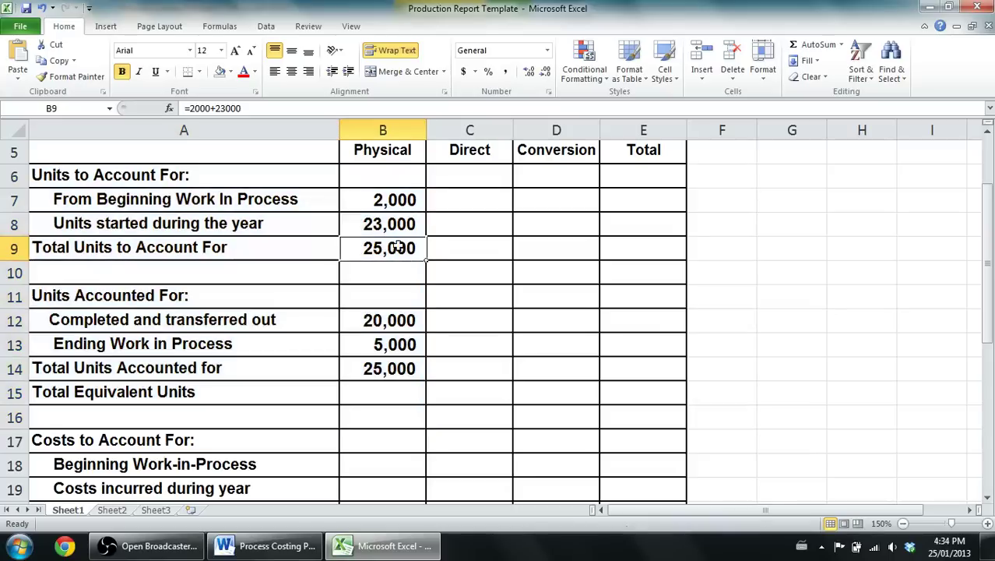
pyautogui.click(232, 72)
pyautogui.click(159, 176)
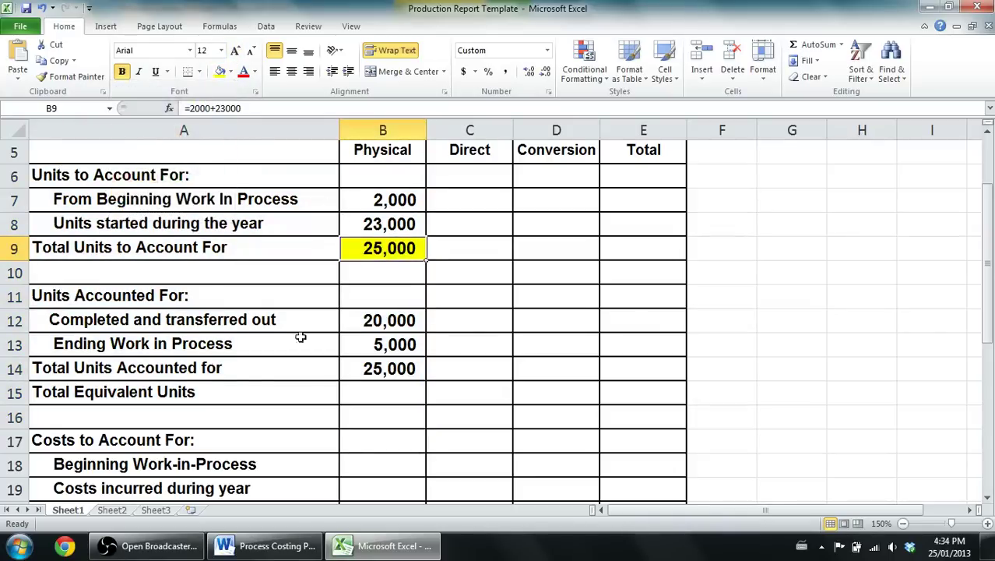
pyautogui.click(363, 373)
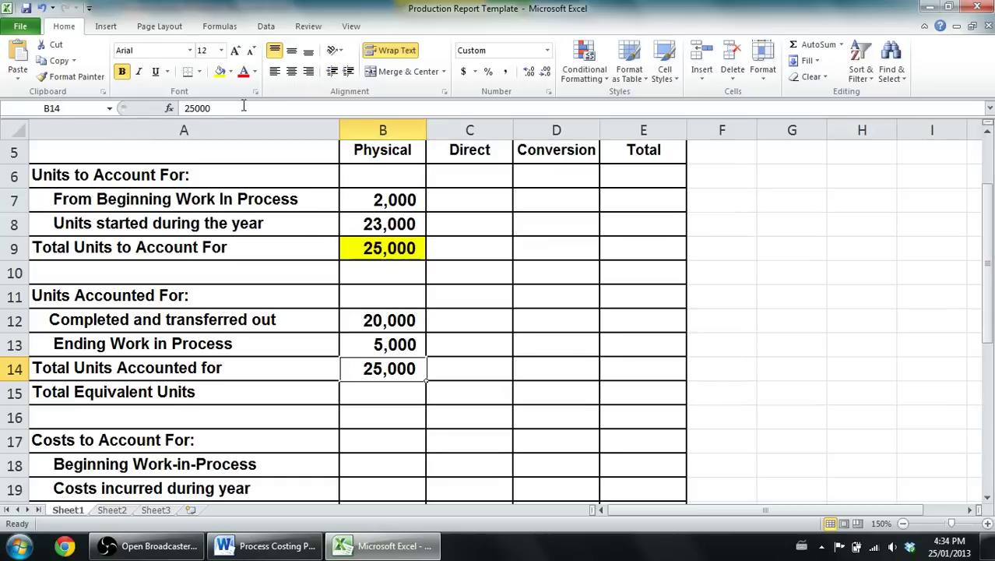
pyautogui.click(221, 71)
# Clear the completed units value in B12 and switch to the blank Sheet2
pyautogui.click(358, 319)
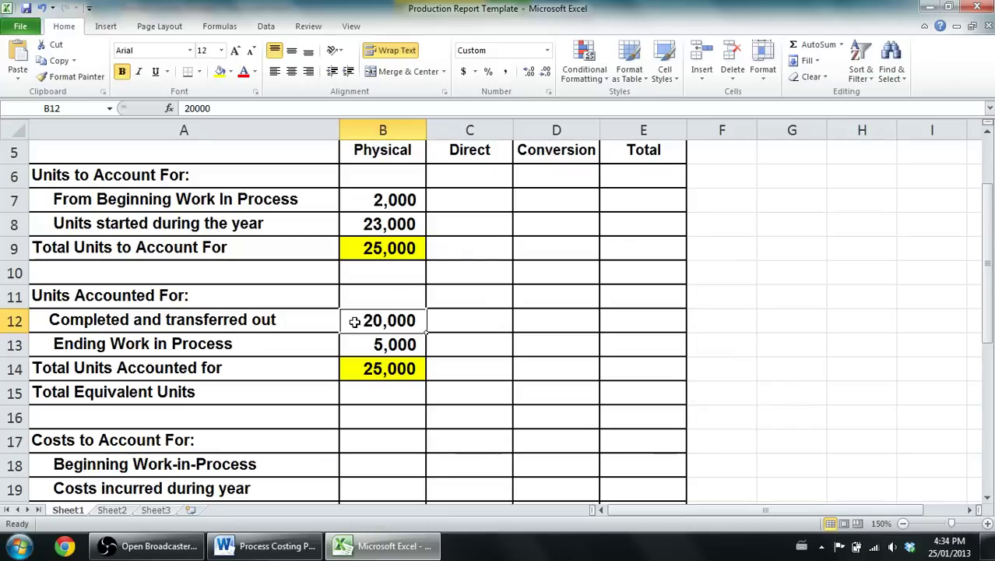
pyautogui.press('BackSpace')
pyautogui.moveTo(261, 555)
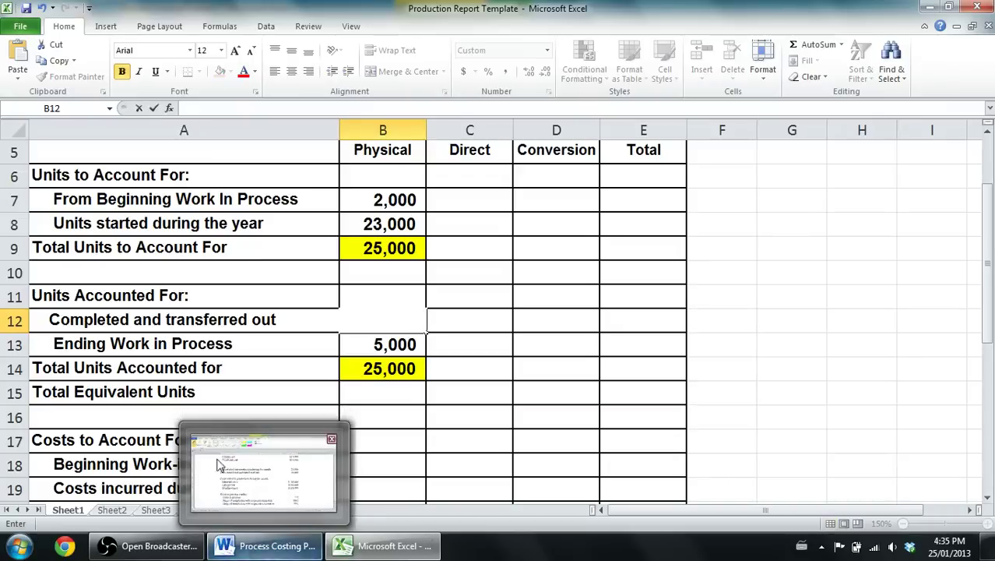
pyautogui.click(112, 510)
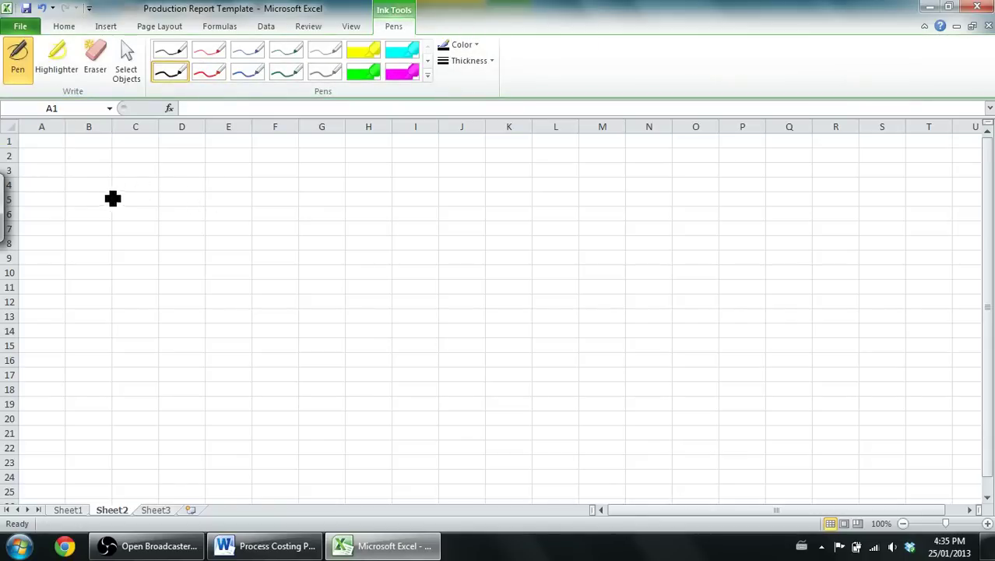
# Handwrite 'WIP → 10,000 units' with an arrow to '100% of the materials'
pyautogui.moveTo(92, 173)
pyautogui.mouseDown()
pyautogui.moveTo(115, 194)
pyautogui.moveTo(139, 192)
pyautogui.moveTo(160, 170)
pyautogui.moveTo(289, 187)
pyautogui.mouseUp()
pyautogui.moveTo(300, 197)
pyautogui.mouseDown()
pyautogui.moveTo(296, 209)
pyautogui.moveTo(344, 184)
pyautogui.moveTo(422, 195)
pyautogui.mouseUp()
pyautogui.moveTo(428, 154)
pyautogui.mouseDown()
pyautogui.moveTo(438, 150)
pyautogui.moveTo(456, 193)
pyautogui.moveTo(450, 154)
pyautogui.mouseUp()
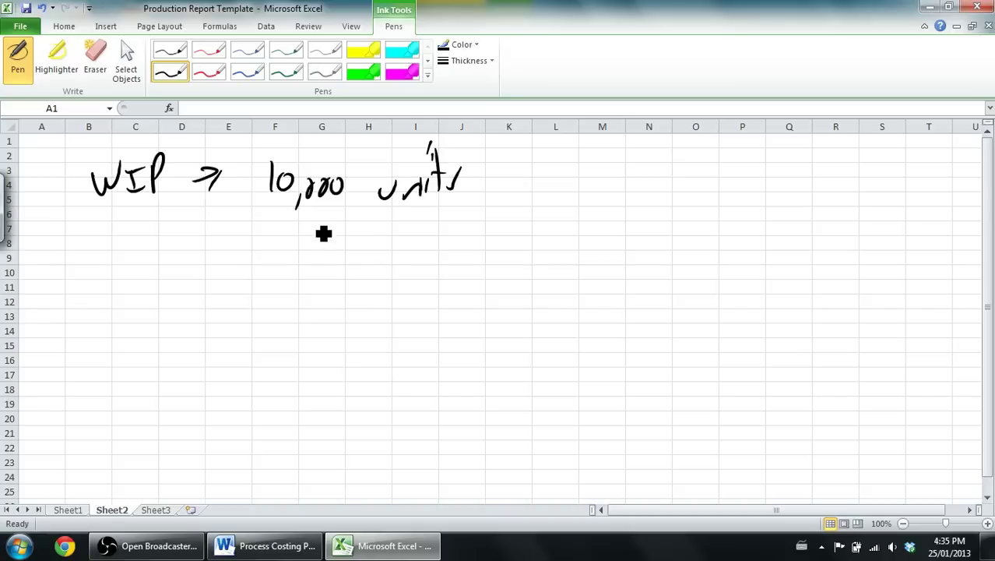
pyautogui.moveTo(292, 211)
pyautogui.mouseDown()
pyautogui.moveTo(318, 238)
pyautogui.moveTo(310, 245)
pyautogui.moveTo(339, 243)
pyautogui.moveTo(349, 227)
pyautogui.moveTo(380, 241)
pyautogui.mouseUp()
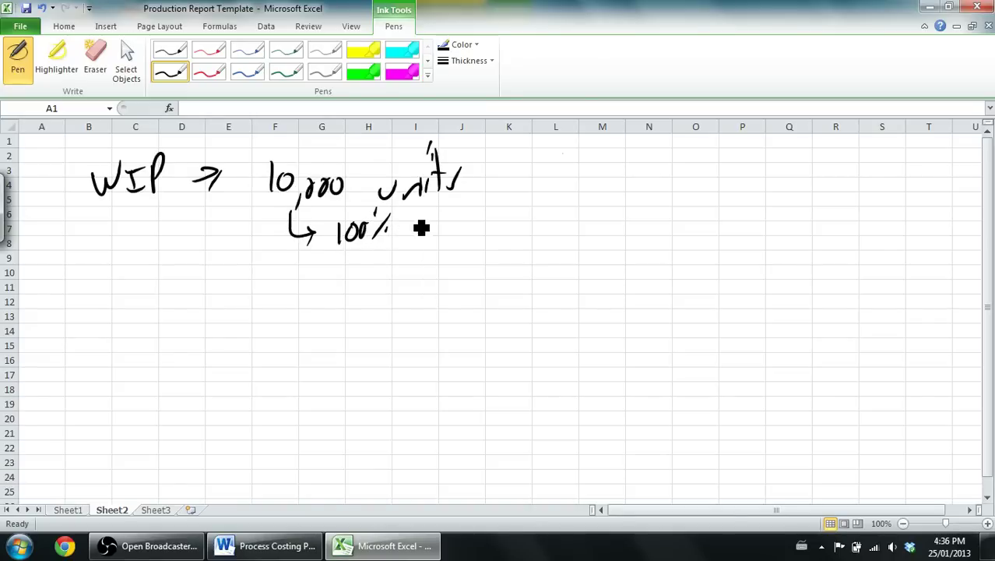
pyautogui.moveTo(420, 229)
pyautogui.mouseDown()
pyautogui.moveTo(474, 222)
pyautogui.moveTo(544, 232)
pyautogui.moveTo(605, 218)
pyautogui.moveTo(620, 229)
pyautogui.moveTo(636, 204)
pyautogui.mouseUp()
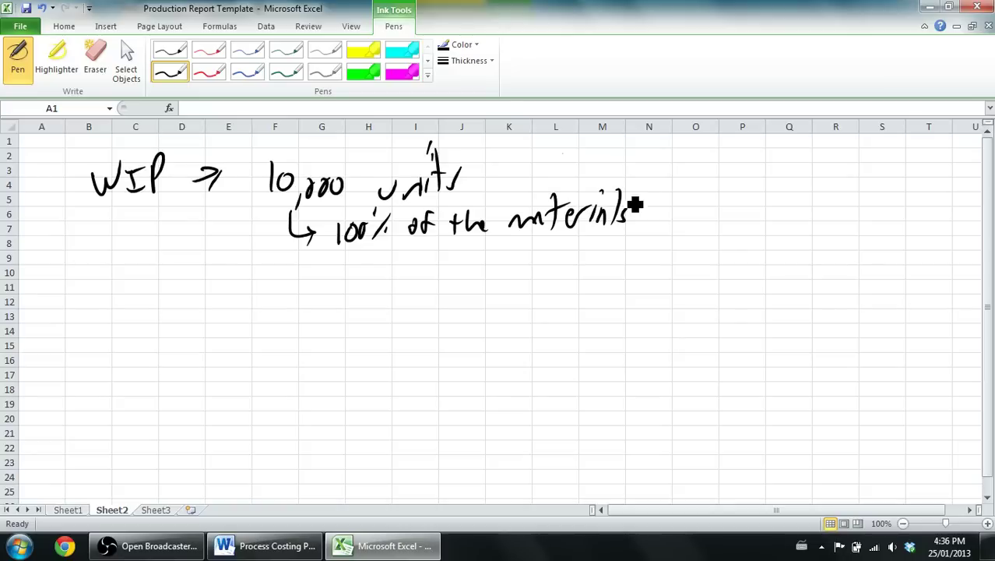
# Handwrite '50% in terms of DL and MOH' and bracket DL and MOH as Conversion costs
pyautogui.moveTo(290, 238)
pyautogui.mouseDown()
pyautogui.moveTo(311, 299)
pyautogui.moveTo(404, 282)
pyautogui.moveTo(469, 289)
pyautogui.mouseUp()
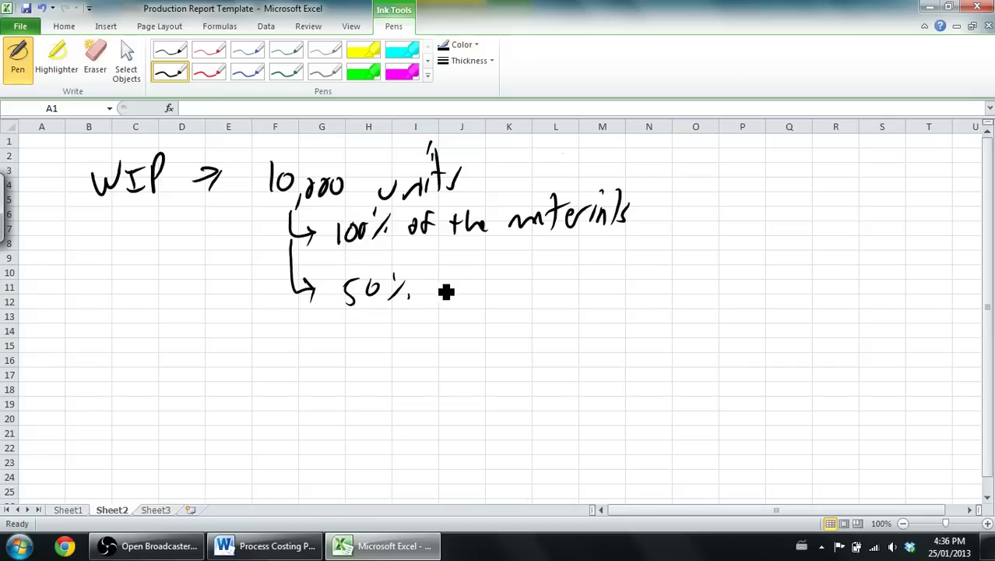
pyautogui.click(448, 270)
pyautogui.moveTo(441, 282)
pyautogui.mouseDown()
pyautogui.moveTo(441, 292)
pyautogui.moveTo(547, 291)
pyautogui.moveTo(653, 279)
pyautogui.moveTo(655, 293)
pyautogui.moveTo(804, 270)
pyautogui.mouseUp()
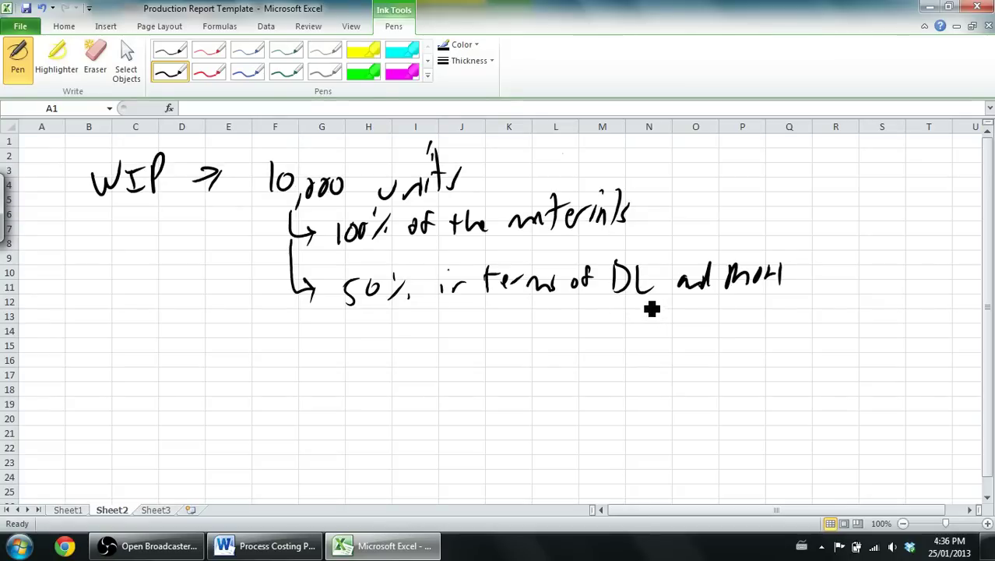
pyautogui.moveTo(614, 299)
pyautogui.mouseDown()
pyautogui.moveTo(740, 331)
pyautogui.moveTo(786, 269)
pyautogui.mouseUp()
pyautogui.moveTo(693, 335); pyautogui.dragTo(694, 358)
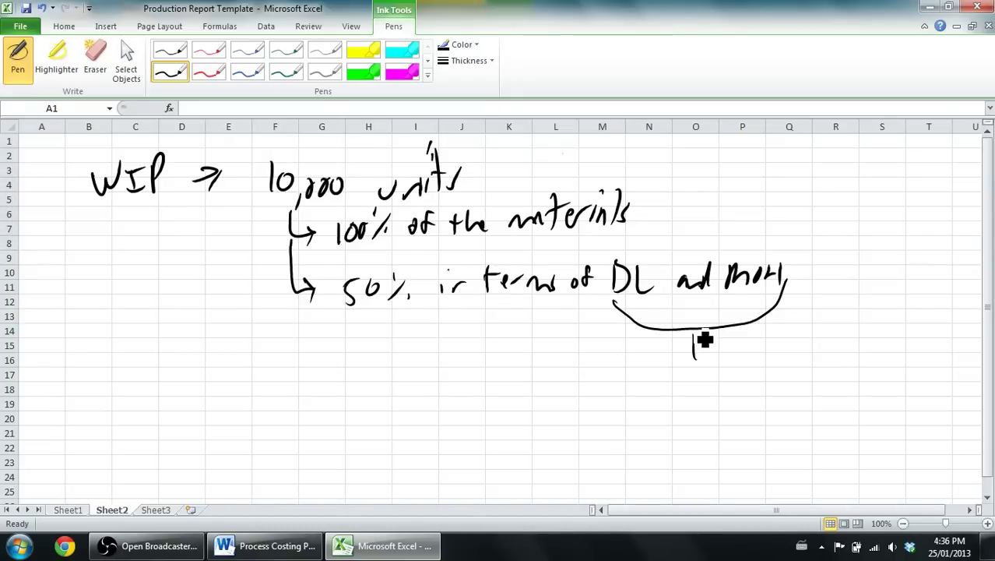
pyautogui.moveTo(649, 377)
pyautogui.mouseDown()
pyautogui.moveTo(648, 395)
pyautogui.moveTo(673, 399)
pyautogui.moveTo(757, 383)
pyautogui.moveTo(763, 399)
pyautogui.moveTo(837, 390)
pyautogui.mouseUp()
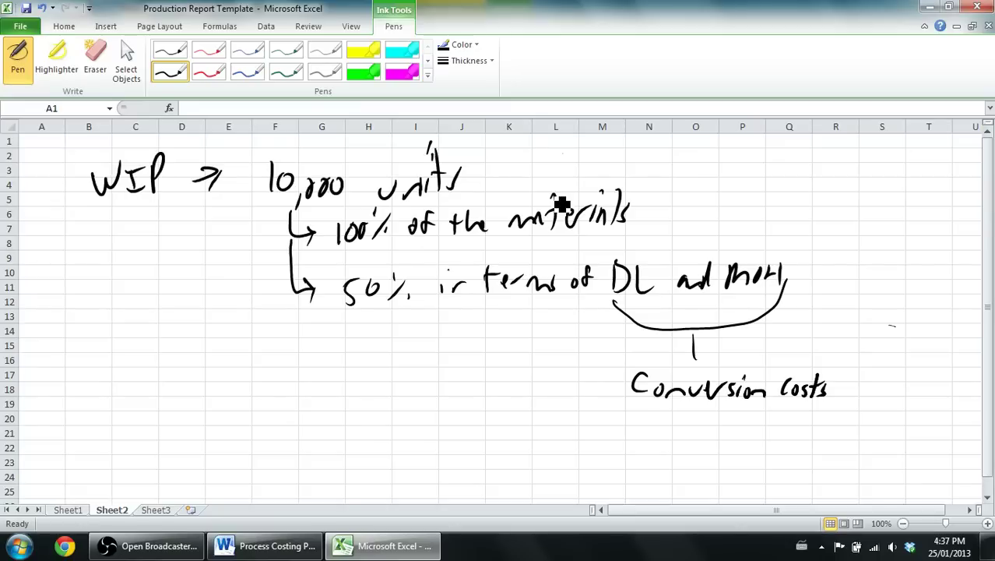
# Handwrite 'In terms of DM = 10,000 equivalent units'
pyautogui.moveTo(83, 350)
pyautogui.mouseDown()
pyautogui.moveTo(82, 367)
pyautogui.moveTo(86, 348)
pyautogui.mouseUp()
pyautogui.moveTo(77, 376)
pyautogui.mouseDown()
pyautogui.moveTo(138, 347)
pyautogui.moveTo(200, 369)
pyautogui.moveTo(236, 346)
pyautogui.moveTo(224, 348)
pyautogui.moveTo(270, 363)
pyautogui.moveTo(288, 351)
pyautogui.mouseUp()
pyautogui.moveTo(274, 363); pyautogui.dragTo(289, 362)
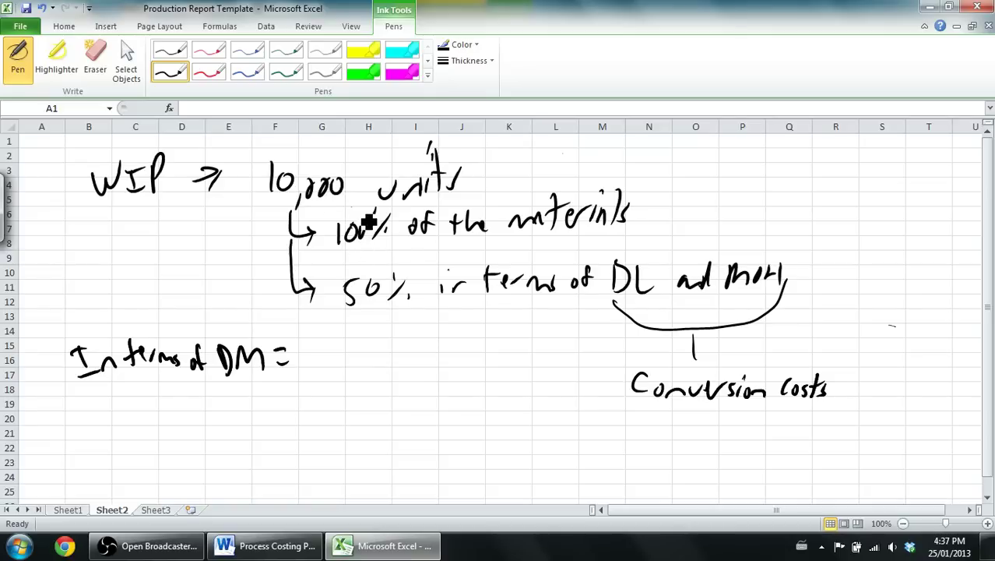
pyautogui.moveTo(326, 348); pyautogui.dragTo(325, 368)
pyautogui.moveTo(343, 348)
pyautogui.mouseDown()
pyautogui.moveTo(337, 369)
pyautogui.moveTo(346, 350)
pyautogui.mouseUp()
pyautogui.moveTo(352, 366)
pyautogui.mouseDown()
pyautogui.moveTo(348, 379)
pyautogui.moveTo(366, 353)
pyautogui.mouseUp()
pyautogui.moveTo(386, 355)
pyautogui.mouseDown()
pyautogui.moveTo(381, 362)
pyautogui.moveTo(426, 366)
pyautogui.mouseUp()
pyautogui.moveTo(434, 358)
pyautogui.mouseDown()
pyautogui.moveTo(437, 374)
pyautogui.moveTo(471, 356)
pyautogui.moveTo(519, 379)
pyautogui.moveTo(573, 373)
pyautogui.moveTo(584, 341)
pyautogui.mouseUp()
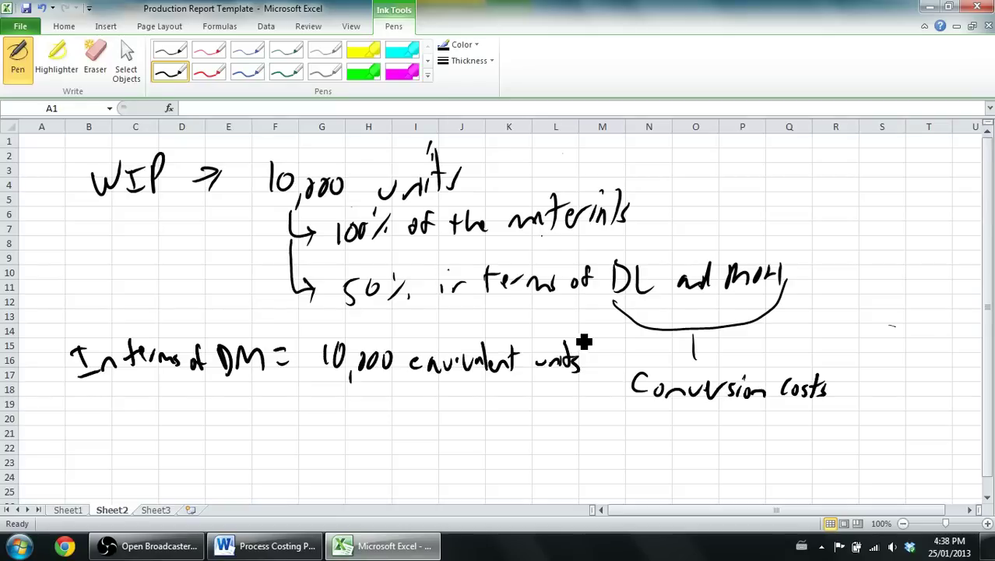
# Handwrite 'In terms of Conversion = 10,000 × 50% = 5,000 equivalent units', then return to Sheet1
pyautogui.moveTo(89, 413)
pyautogui.mouseDown()
pyautogui.moveTo(100, 429)
pyautogui.moveTo(109, 412)
pyautogui.moveTo(181, 417)
pyautogui.moveTo(204, 401)
pyautogui.moveTo(198, 417)
pyautogui.moveTo(204, 401)
pyautogui.mouseUp()
pyautogui.moveTo(154, 443)
pyautogui.mouseDown()
pyautogui.moveTo(161, 459)
pyautogui.moveTo(174, 458)
pyautogui.moveTo(249, 442)
pyautogui.moveTo(268, 424)
pyautogui.mouseUp()
pyautogui.moveTo(253, 432); pyautogui.dragTo(273, 429)
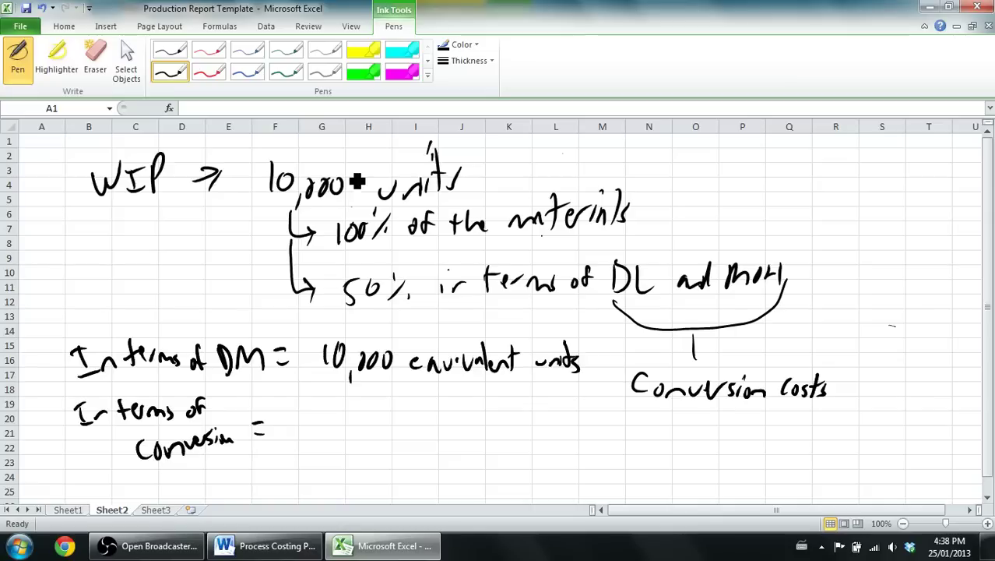
pyautogui.moveTo(281, 408)
pyautogui.mouseDown()
pyautogui.moveTo(292, 421)
pyautogui.moveTo(357, 405)
pyautogui.moveTo(380, 414)
pyautogui.moveTo(392, 402)
pyautogui.moveTo(452, 412)
pyautogui.moveTo(467, 437)
pyautogui.moveTo(472, 425)
pyautogui.moveTo(615, 425)
pyautogui.moveTo(629, 412)
pyautogui.moveTo(630, 426)
pyautogui.mouseUp()
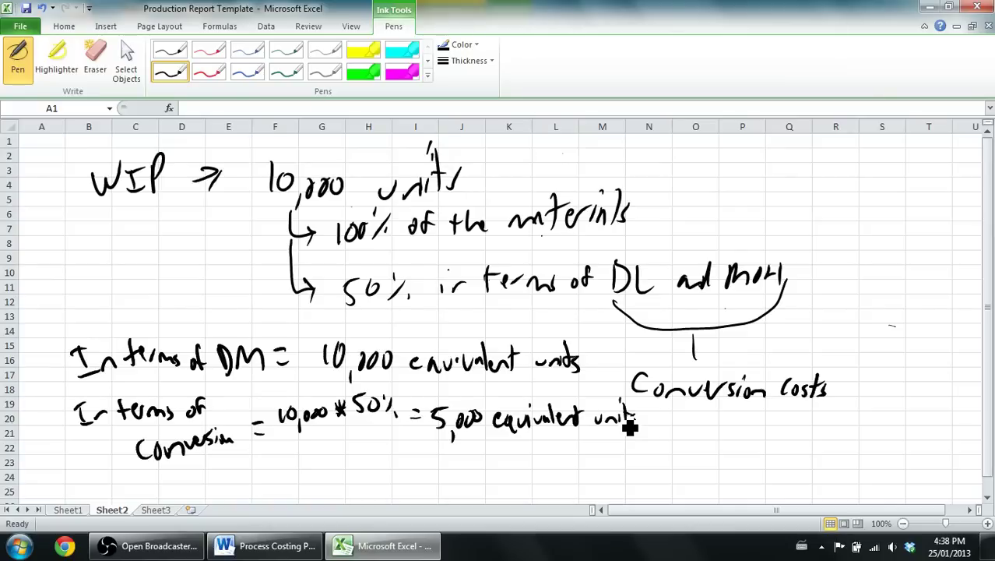
pyautogui.click(68, 510)
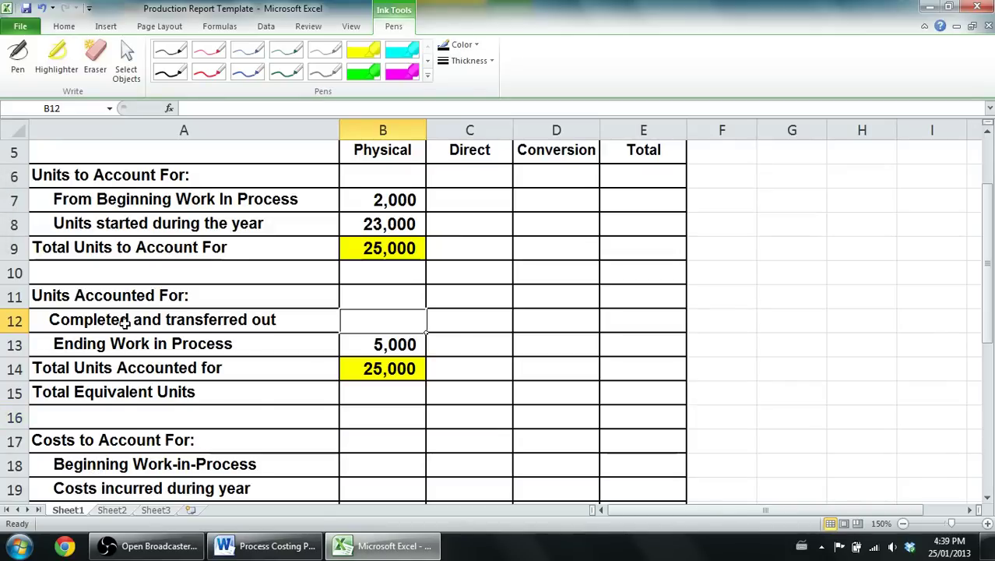
# Re-enter 20,000 completed and transferred out units in B12
pyautogui.click(395, 337)
pyautogui.click(405, 304)
pyautogui.click(407, 313)
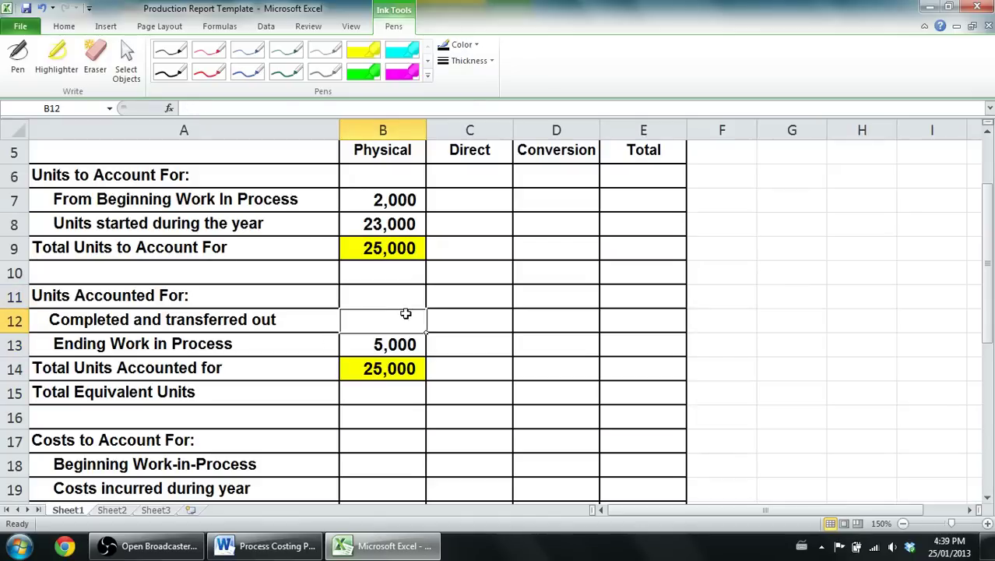
pyautogui.write('20,000')
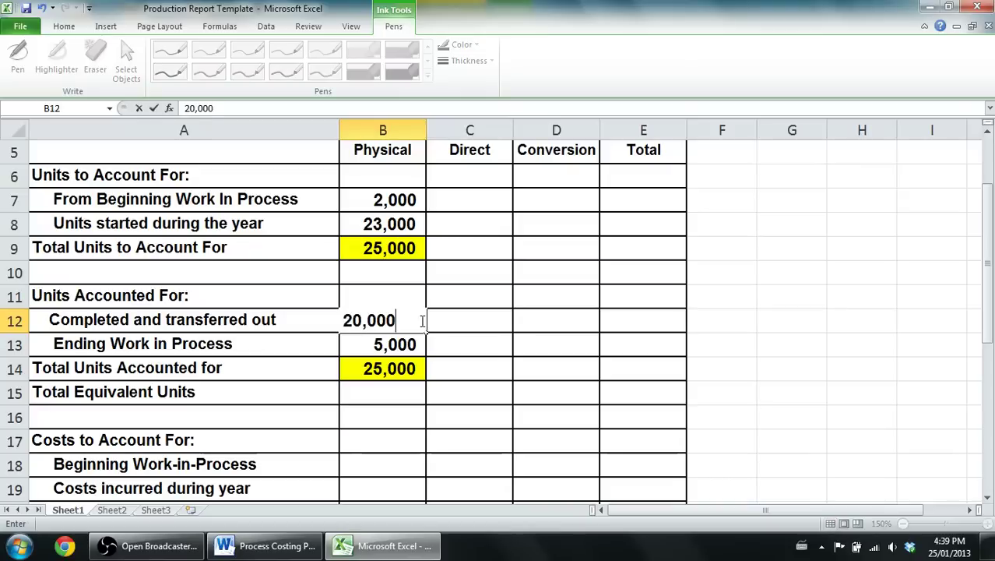
pyautogui.press('Return')
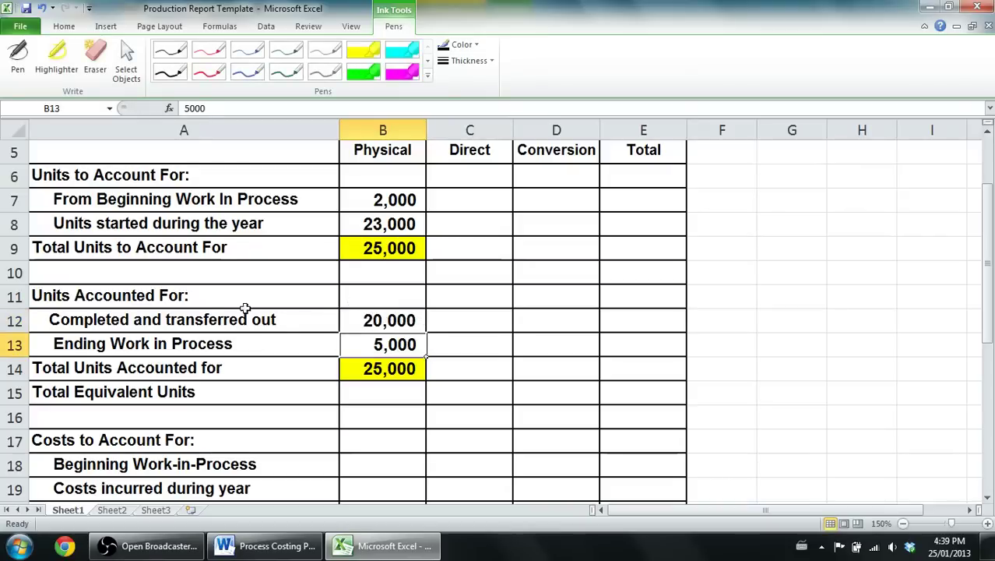
pyautogui.click(364, 318)
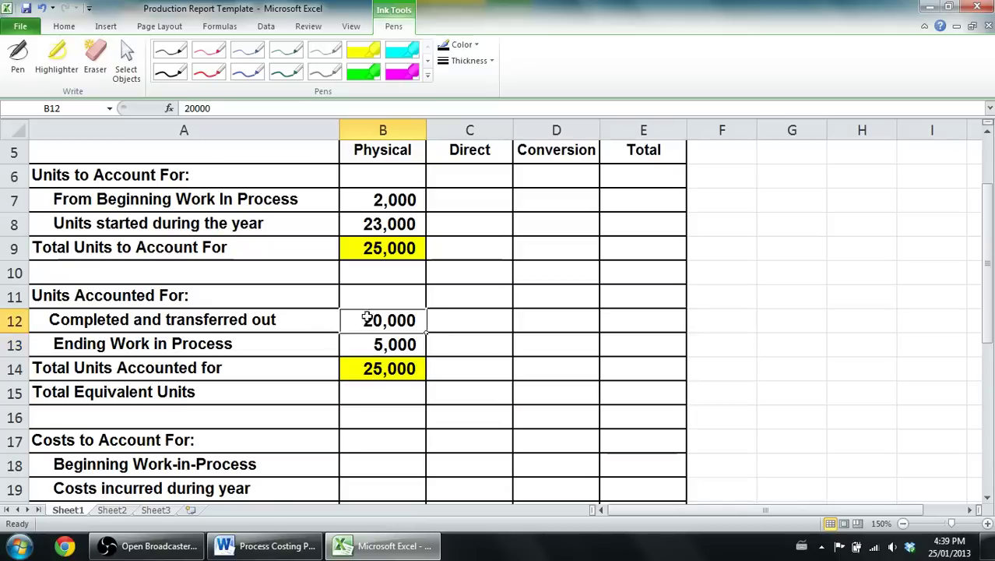
pyautogui.click(430, 316)
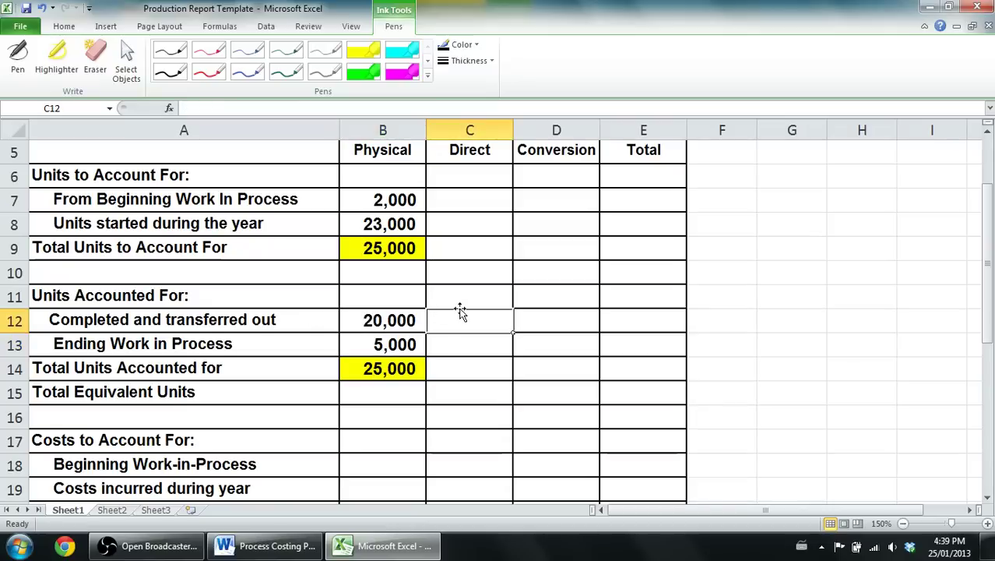
pyautogui.press('Up')
pyautogui.press('Up')
pyautogui.press('Up')
pyautogui.press('Up')
pyautogui.press('Up')
pyautogui.press('Up')
pyautogui.press('Up')
pyautogui.press('Up')
pyautogui.press('Up')
pyautogui.press('Down')
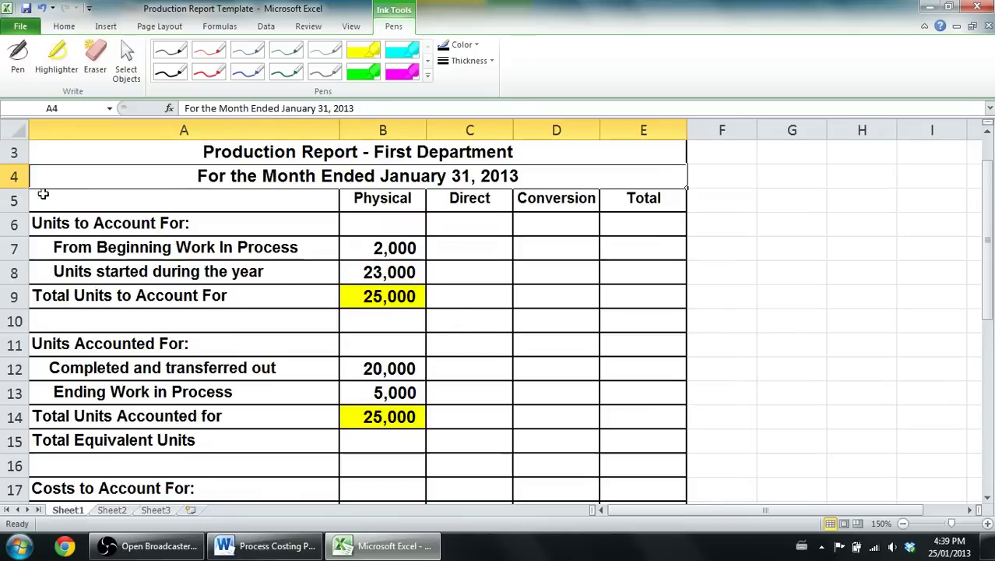
# Heighten row 5 for the headers and enter 20,000 equivalent units in C12 and D12
pyautogui.moveTo(6, 210); pyautogui.dragTo(6, 233)
pyautogui.click(472, 413)
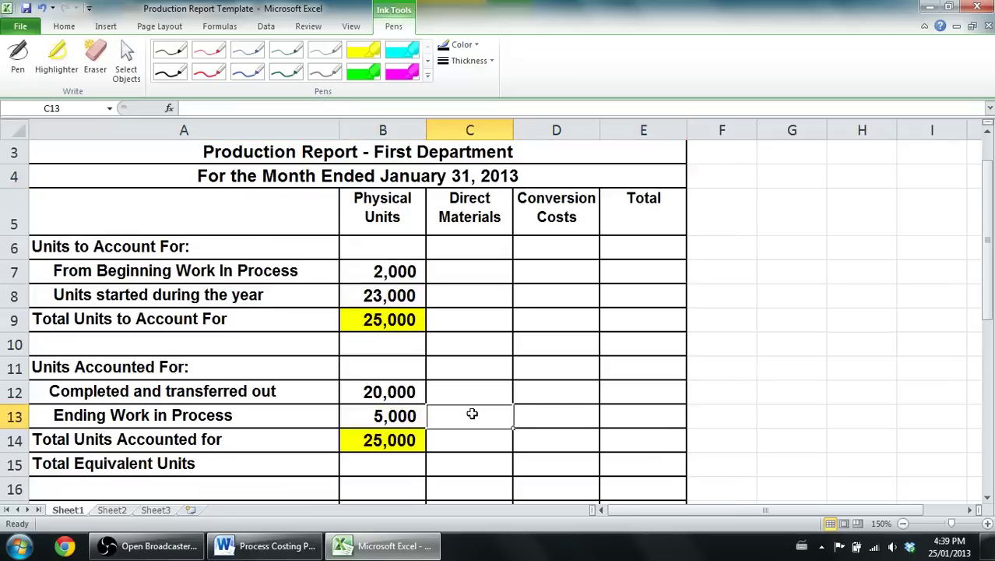
pyautogui.press('Up')
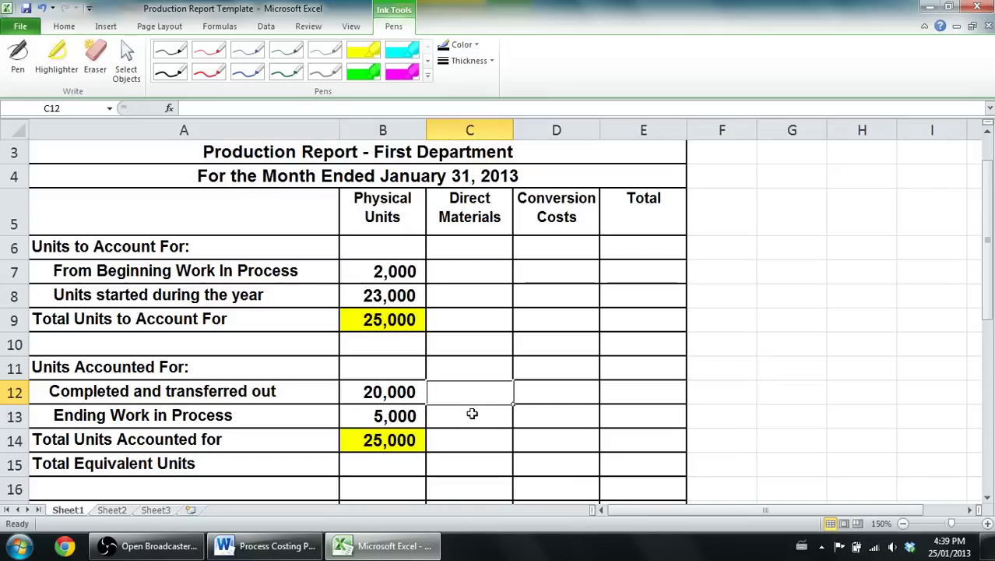
pyautogui.write('20,000')
pyautogui.press('Tab')
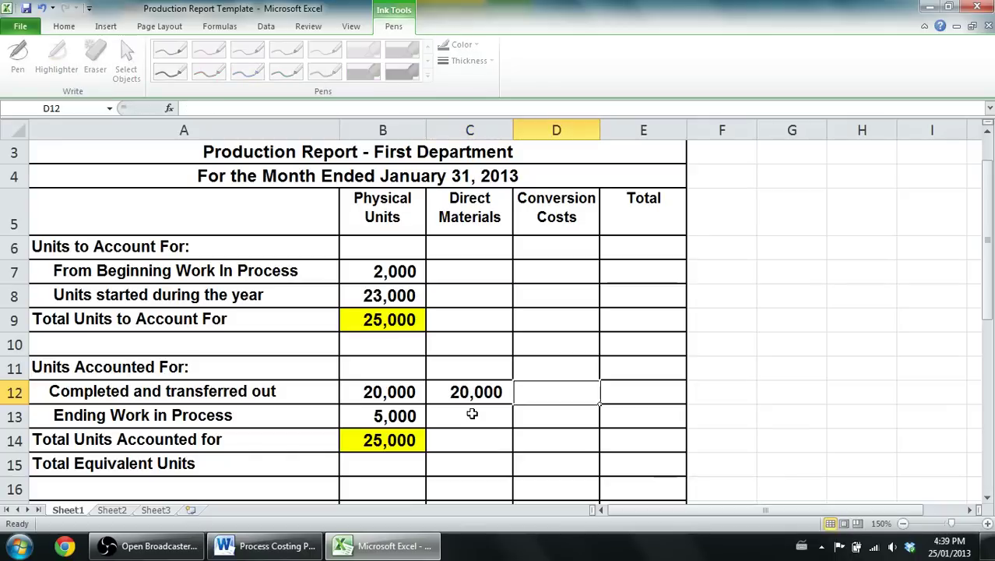
pyautogui.write('20,000')
pyautogui.press('Return')
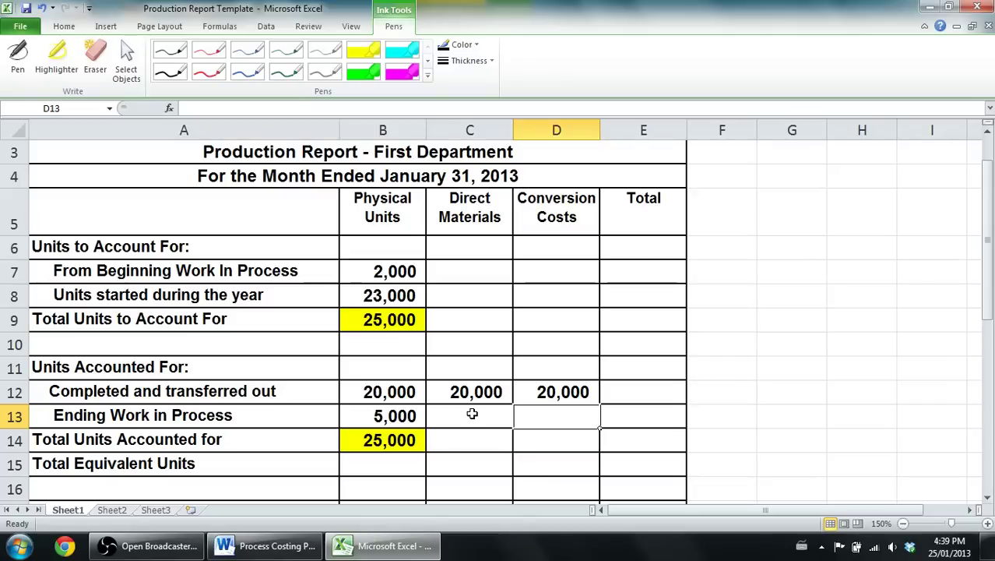
pyautogui.click(472, 414)
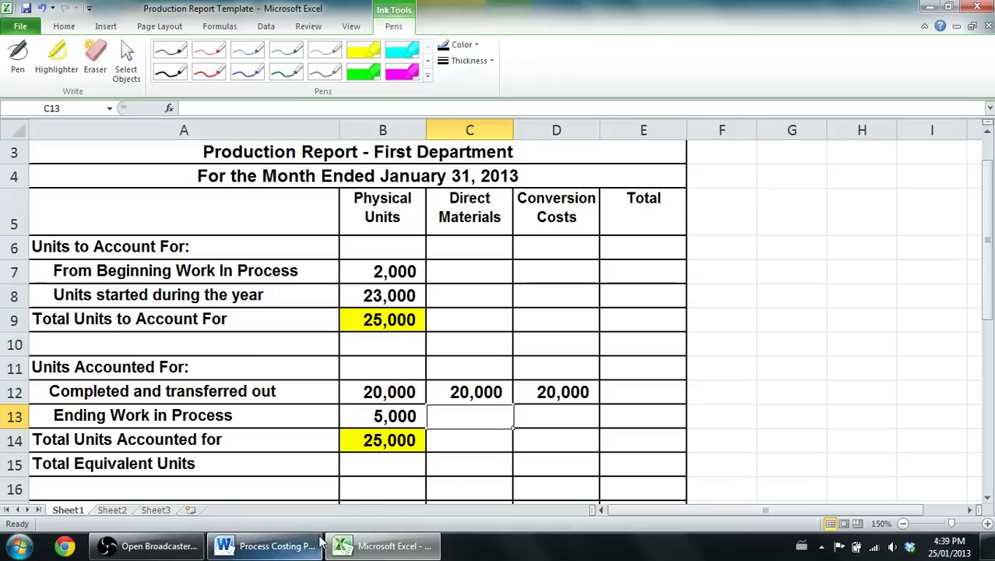
pyautogui.click(296, 548)
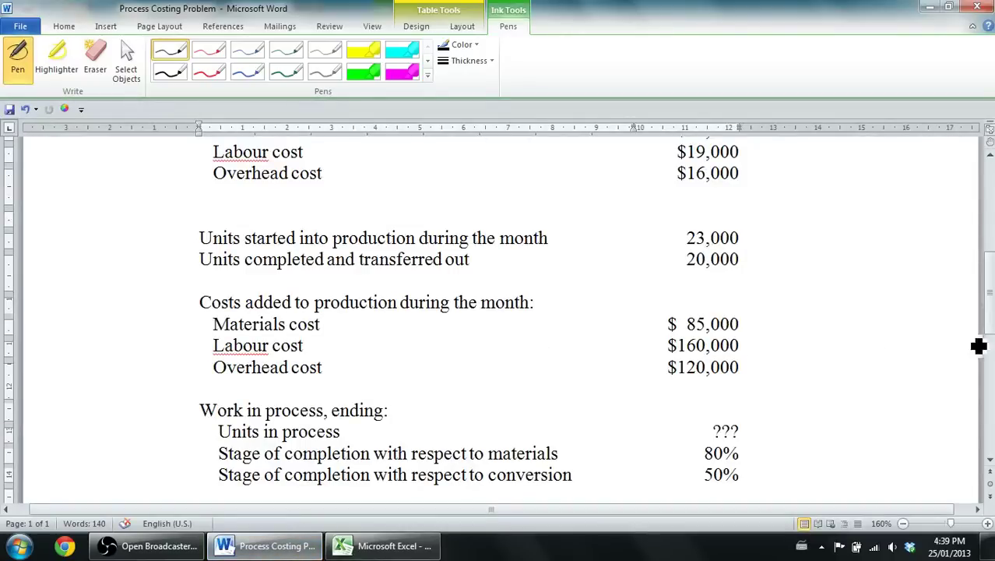
pyautogui.scroll(-1, 991, 288)
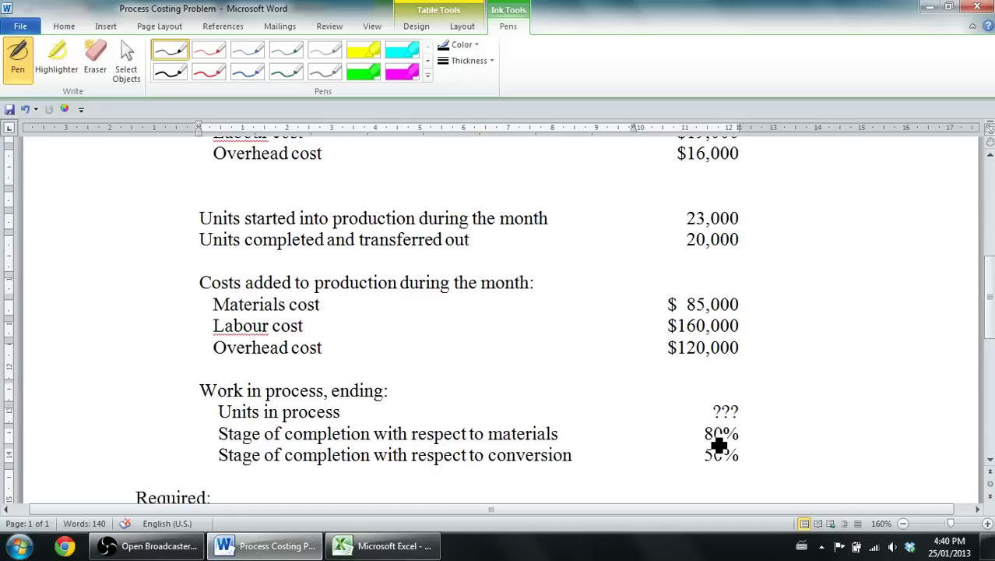
pyautogui.click(382, 546)
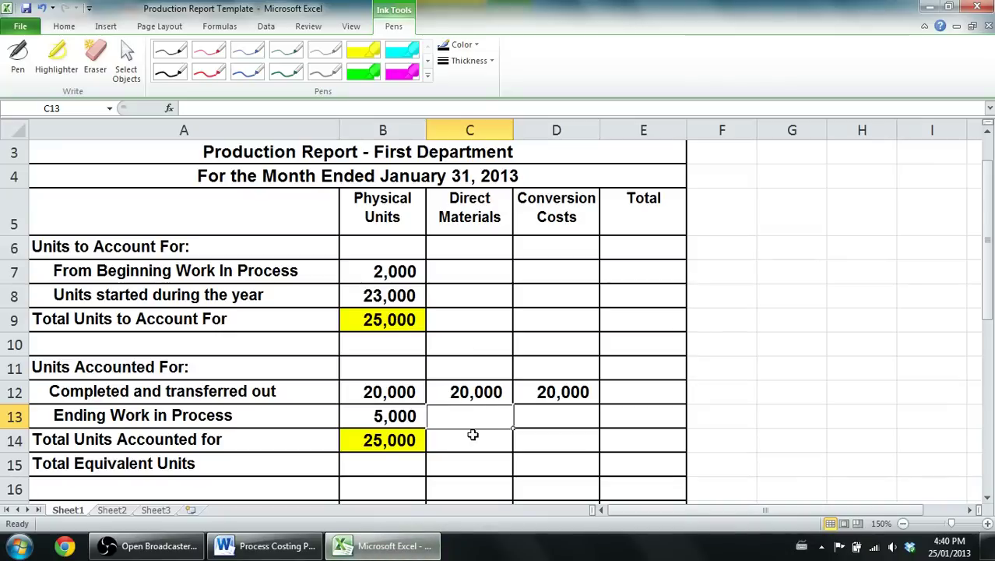
# Enter =5000*80% in C13 for 4,000 ending DM equivalent units, verifying percentages in Word
pyautogui.write('=5000')
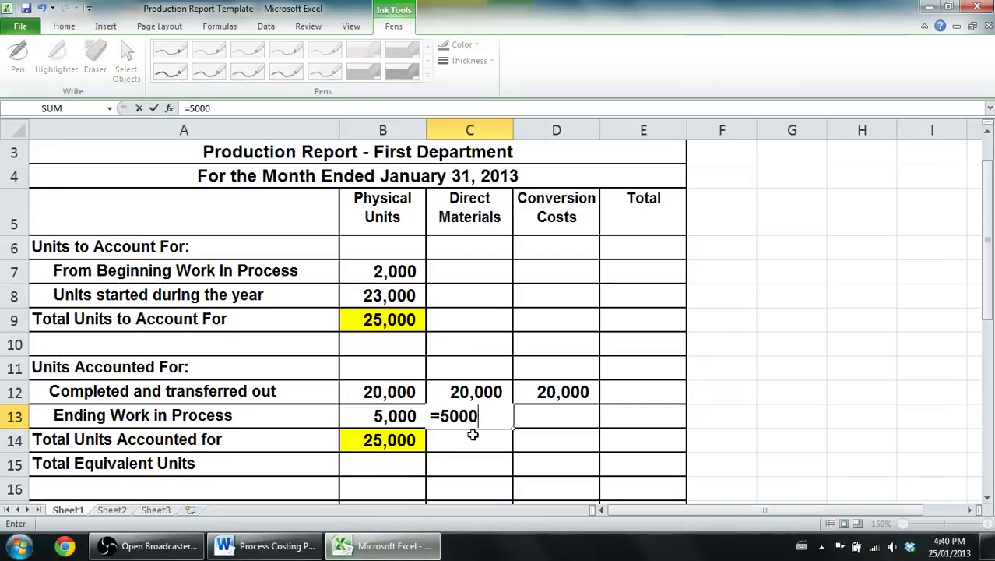
pyautogui.write('*80%')
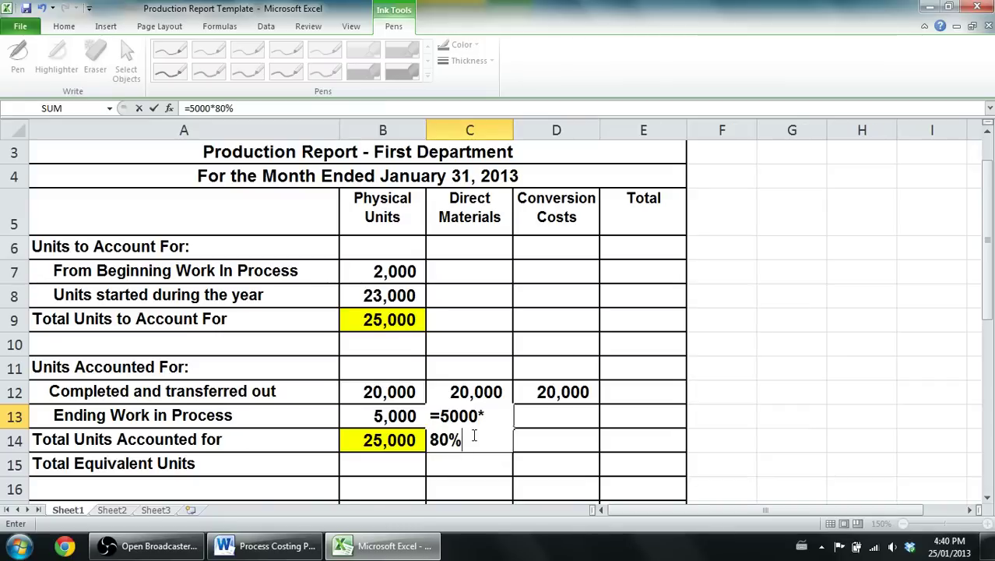
pyautogui.press('Return')
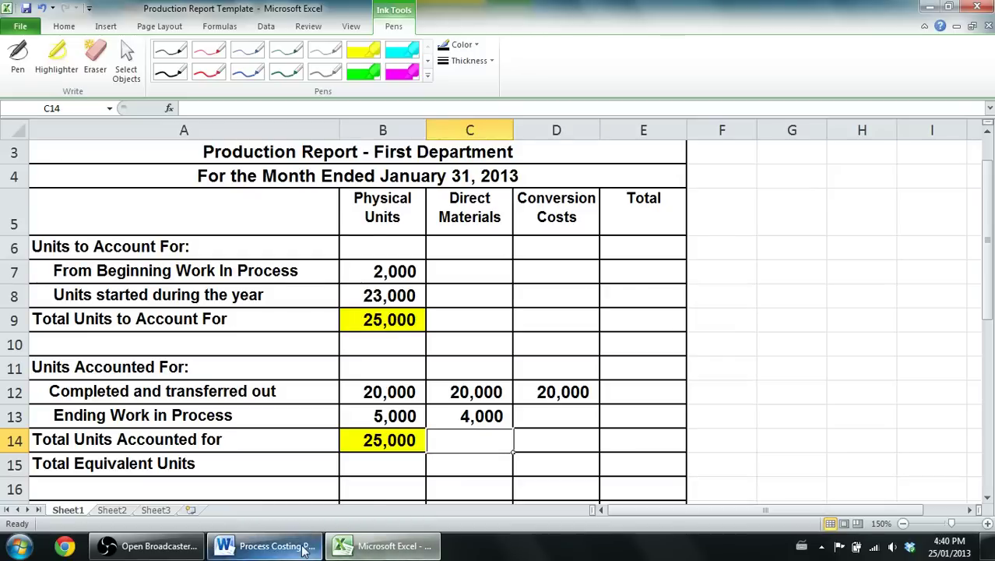
pyautogui.click(268, 546)
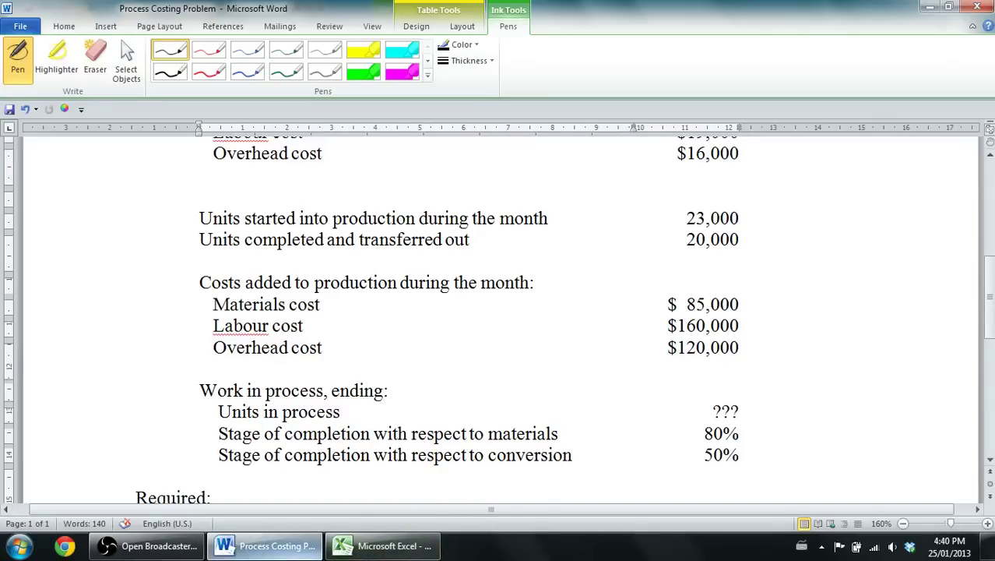
pyautogui.click(382, 546)
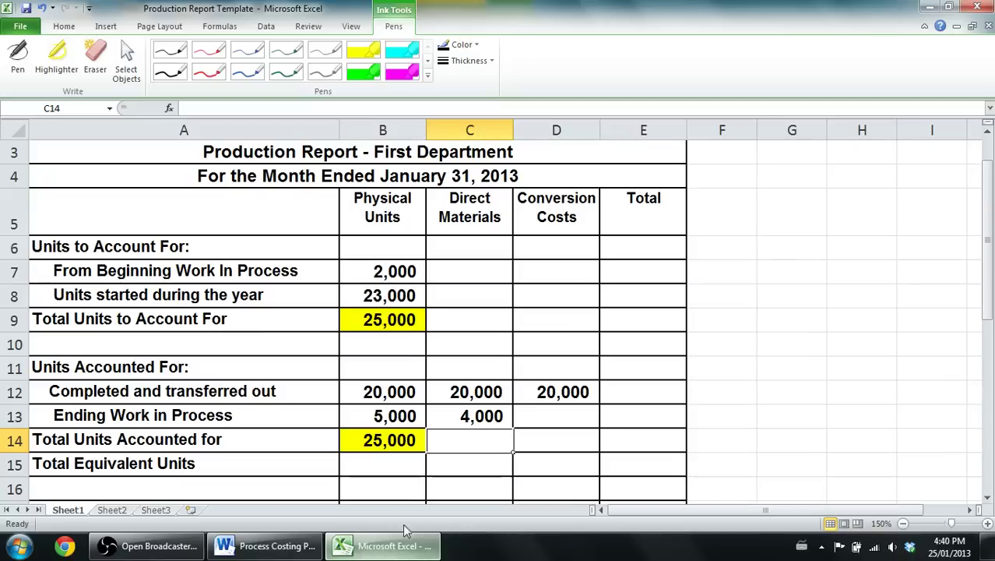
# Enter =5000*50% in D13 for 2,500 ending WIP conversion equivalent units
pyautogui.click(572, 414)
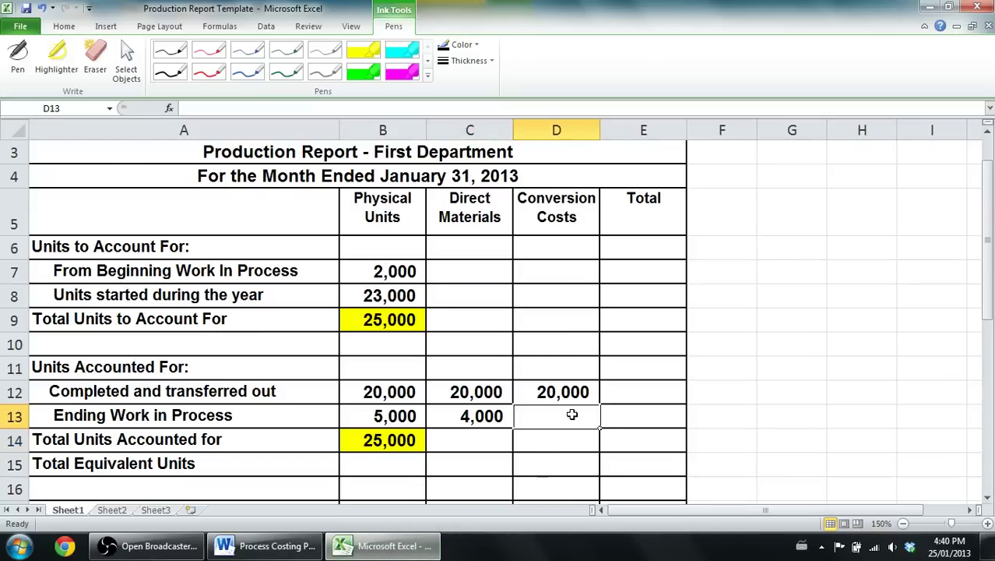
pyautogui.write('5000')
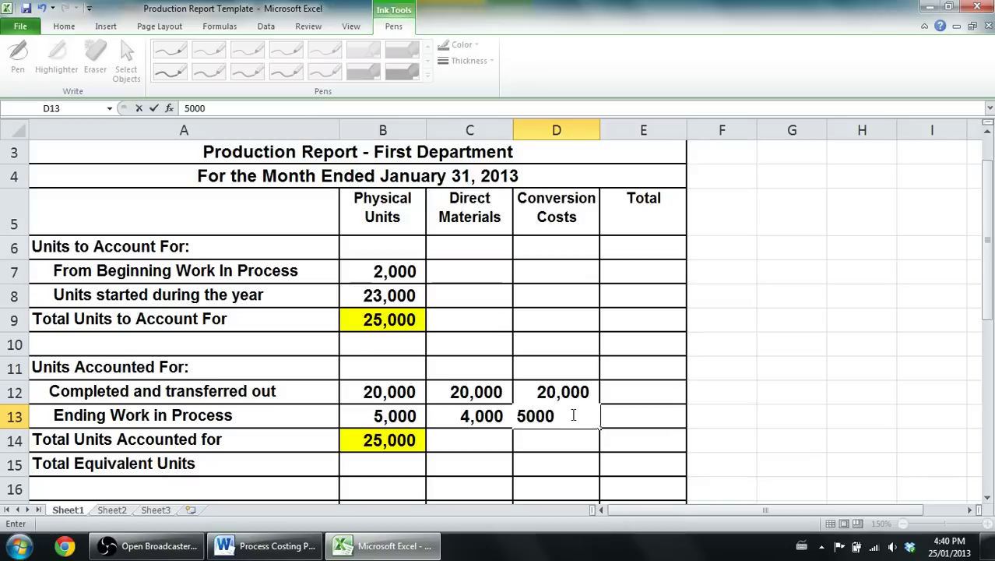
pyautogui.press('BackSpace')
pyautogui.press('BackSpace')
pyautogui.press('BackSpace')
pyautogui.press('BackSpace')
pyautogui.write('=')
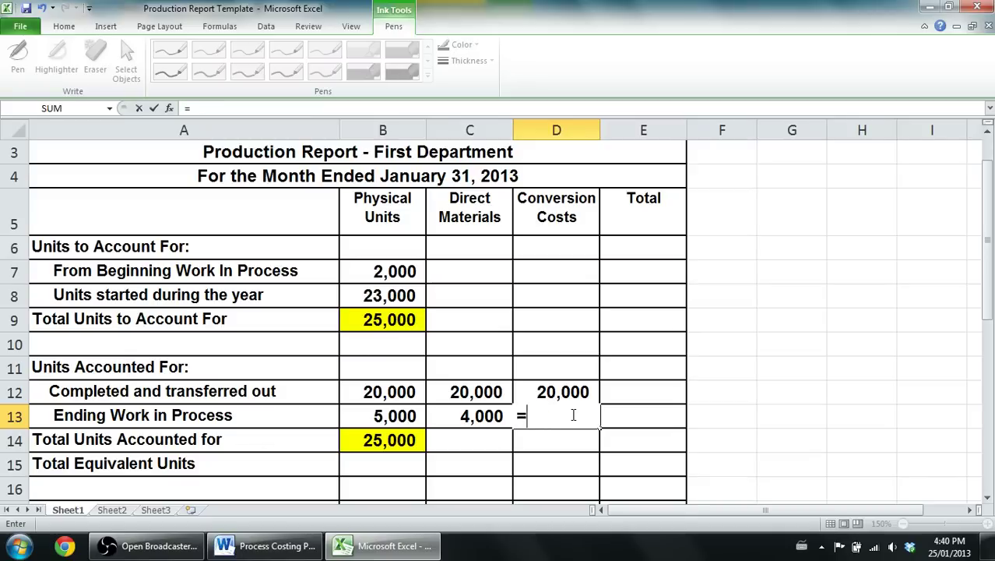
pyautogui.write('5000*50%')
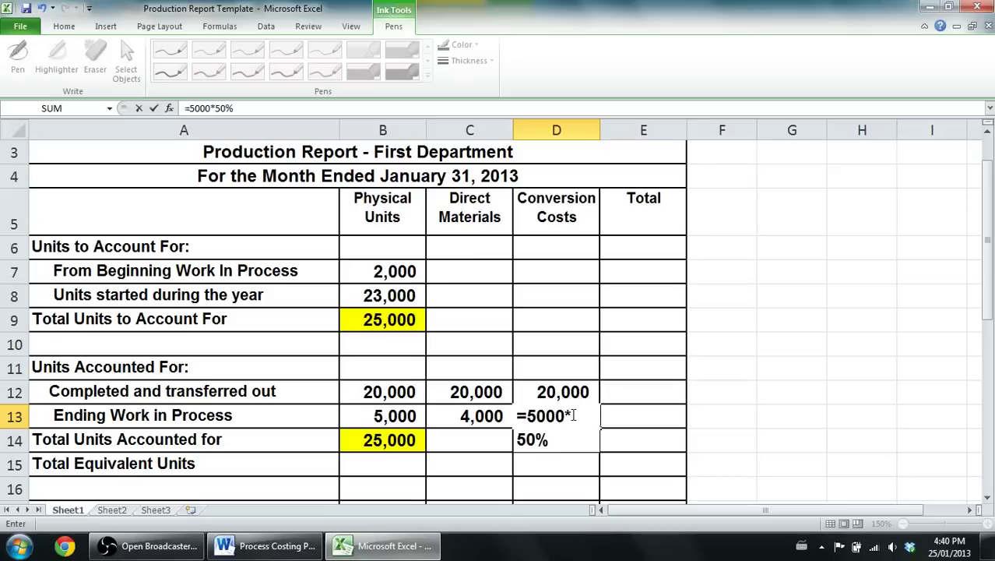
pyautogui.press('Return')
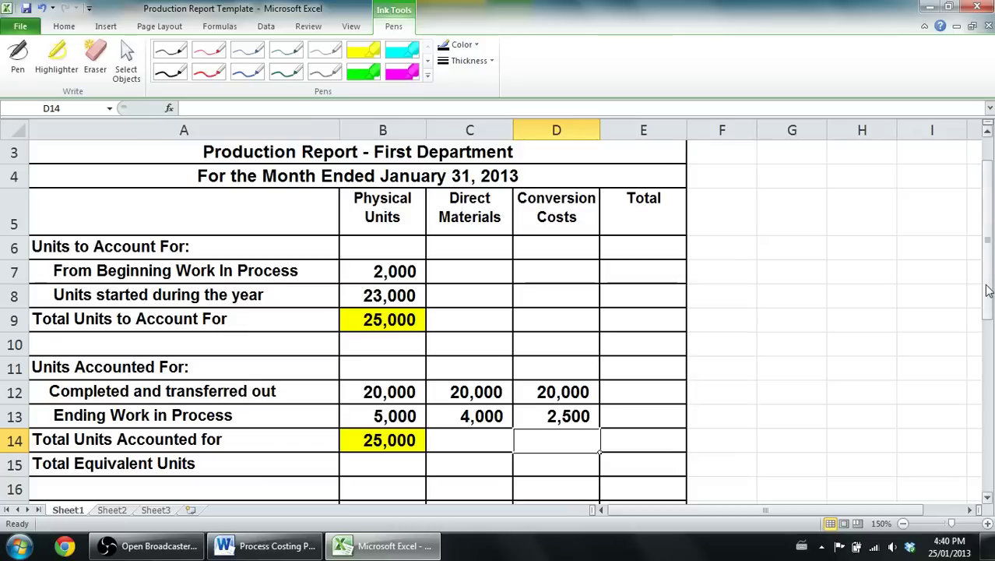
pyautogui.moveTo(988, 290); pyautogui.dragTo(988, 300)
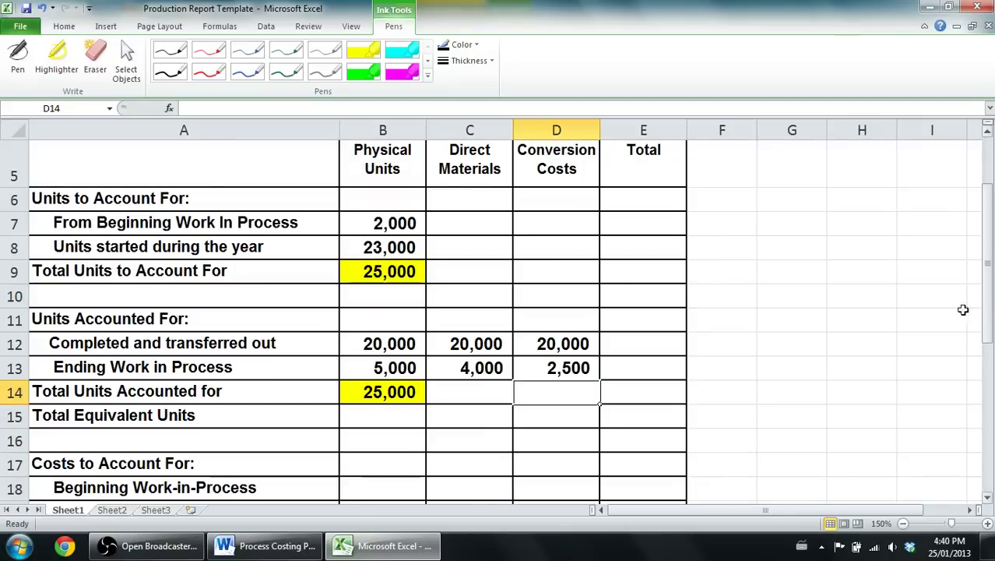
# Enter =C12+C13 in C15 so the direct-materials total reads 24,000
pyautogui.click(472, 424)
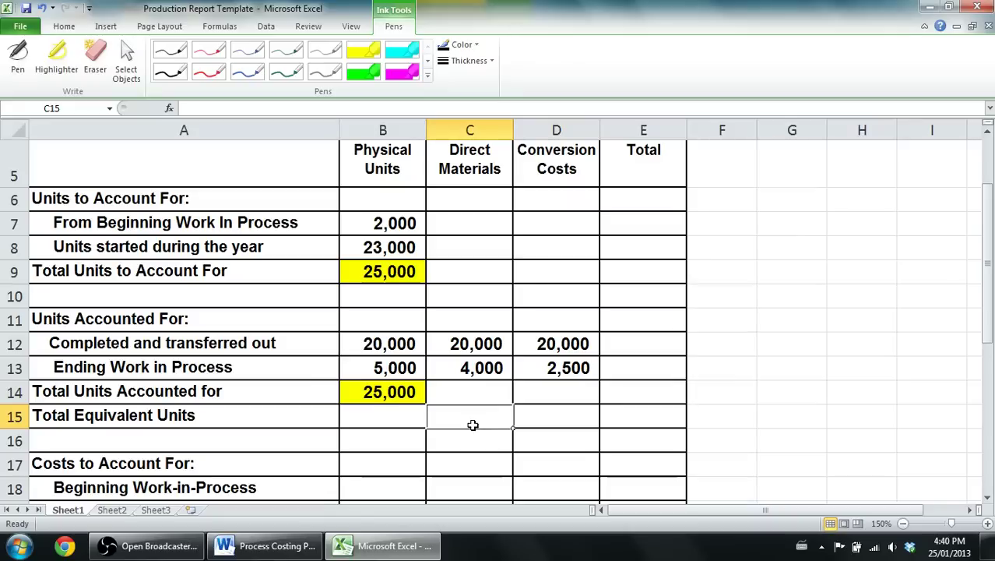
pyautogui.write('=')
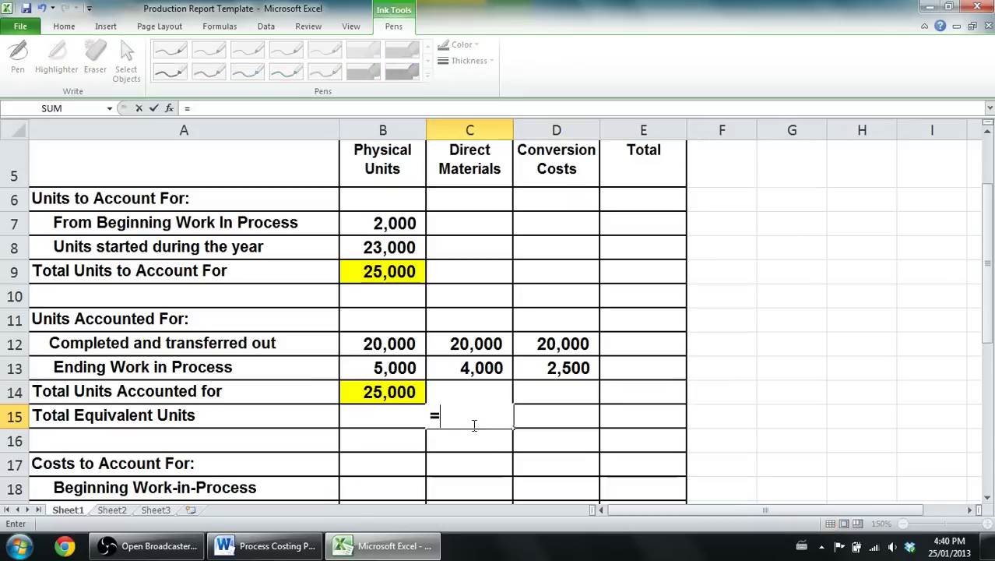
pyautogui.click(465, 348)
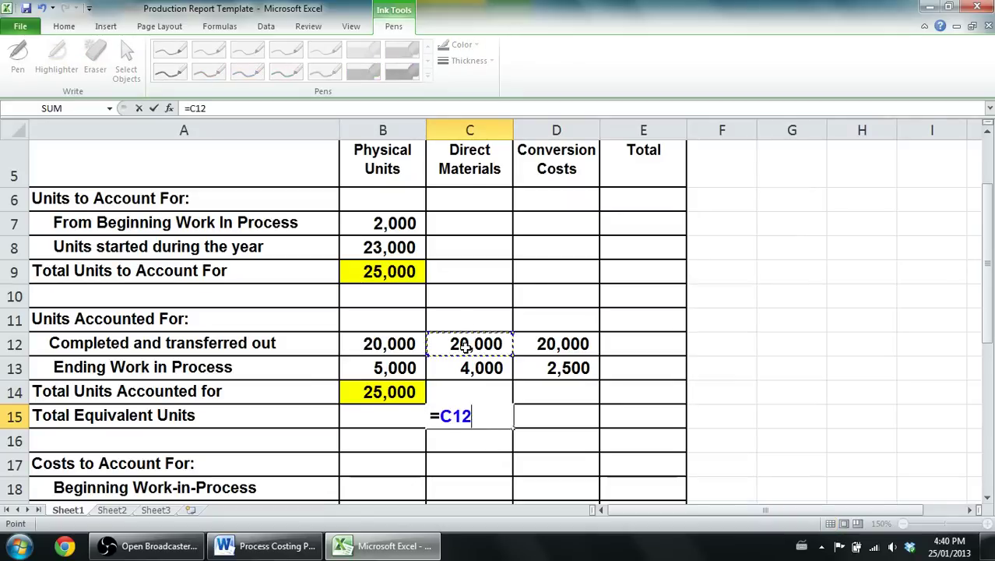
pyautogui.write('+')
pyautogui.click(471, 364)
pyautogui.press('Return')
# Enter 22,500 as the conversion-costs total in D15
pyautogui.press('Right')
pyautogui.press('Up')
pyautogui.write('22,500')
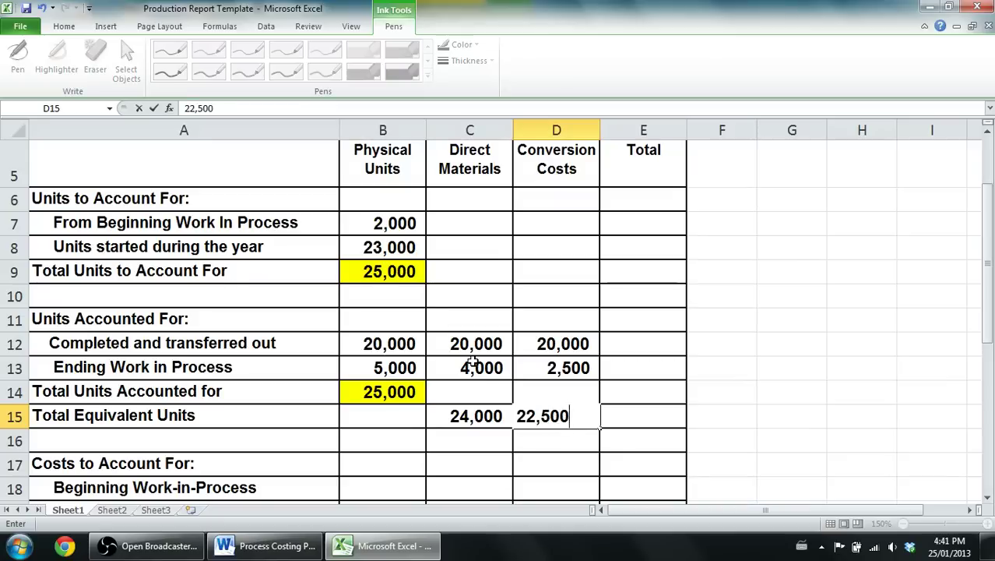
pyautogui.press('Return')
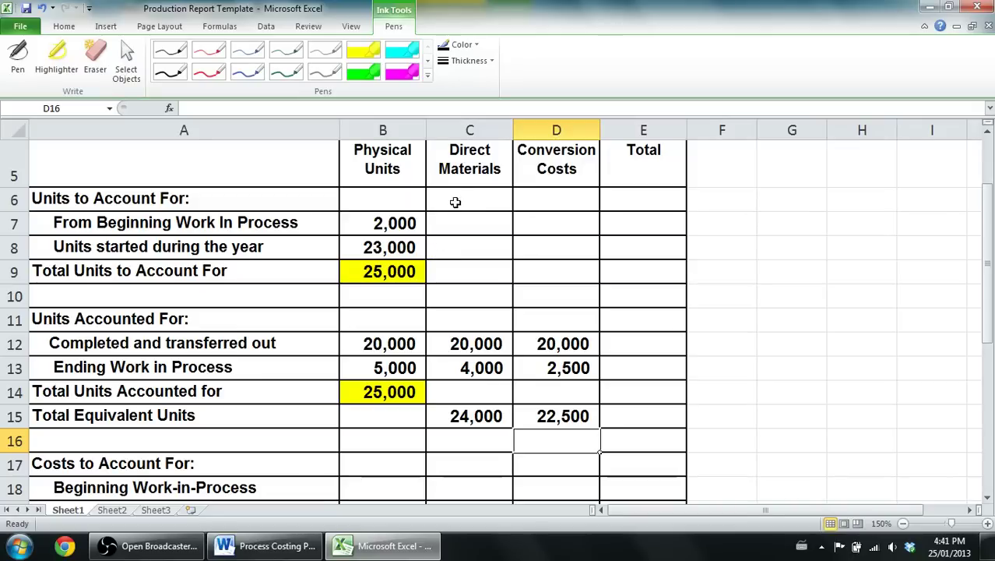
# Apply a black fill to the unused ranges C6:E11 and E12:E16
pyautogui.moveTo(455, 202); pyautogui.dragTo(629, 317)
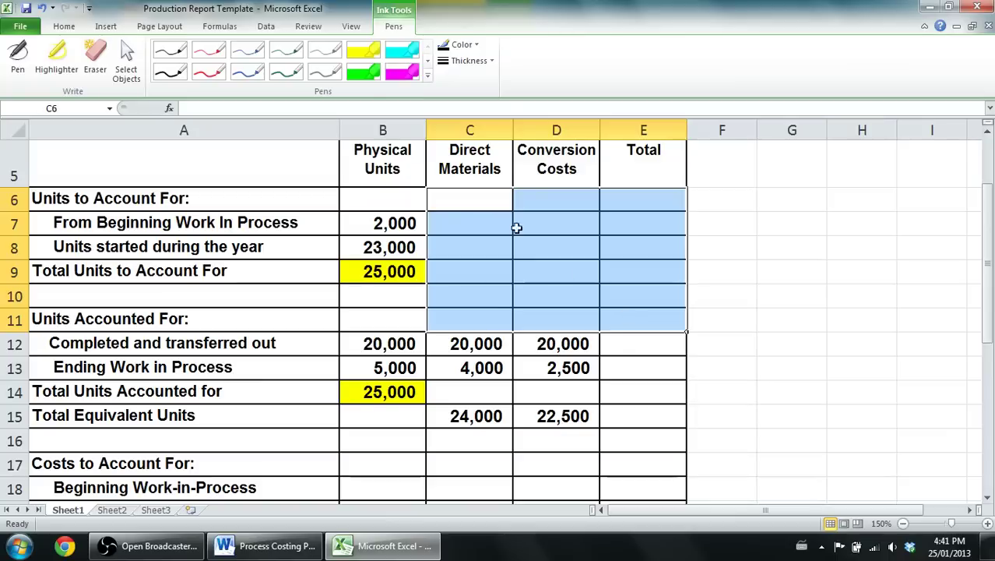
pyautogui.click(65, 26)
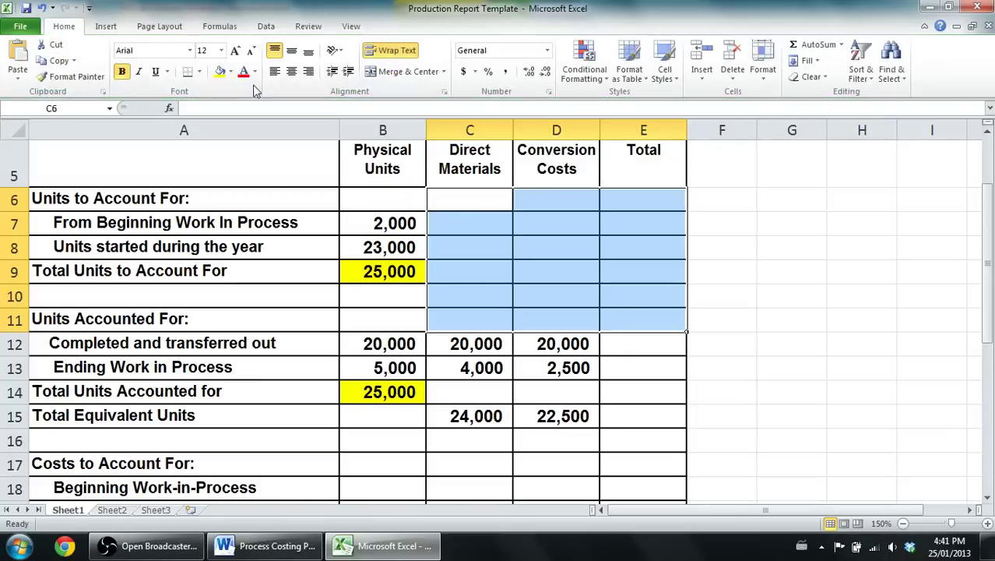
pyautogui.click(231, 70)
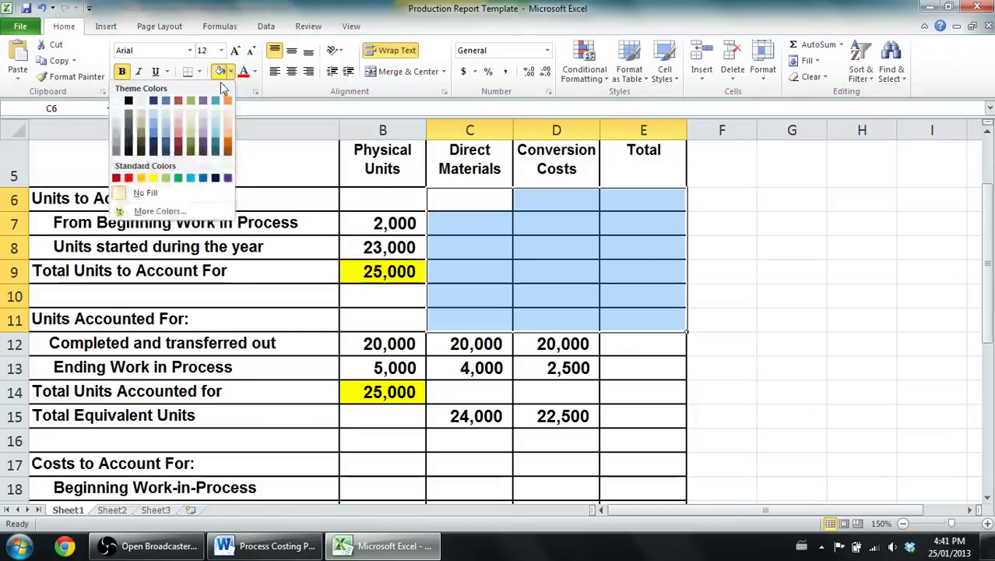
pyautogui.click(129, 101)
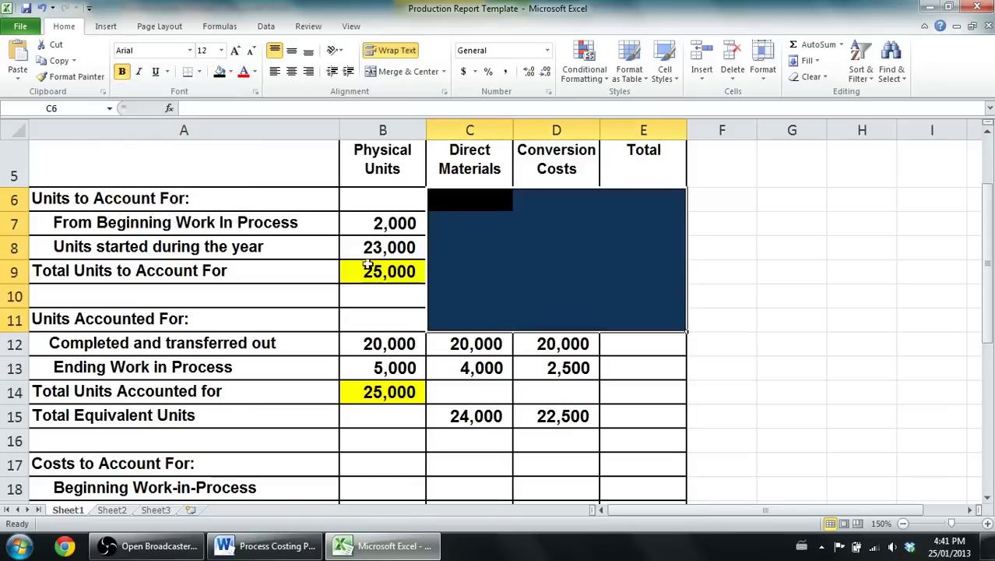
pyautogui.click(591, 382)
pyautogui.moveTo(643, 343); pyautogui.dragTo(648, 447)
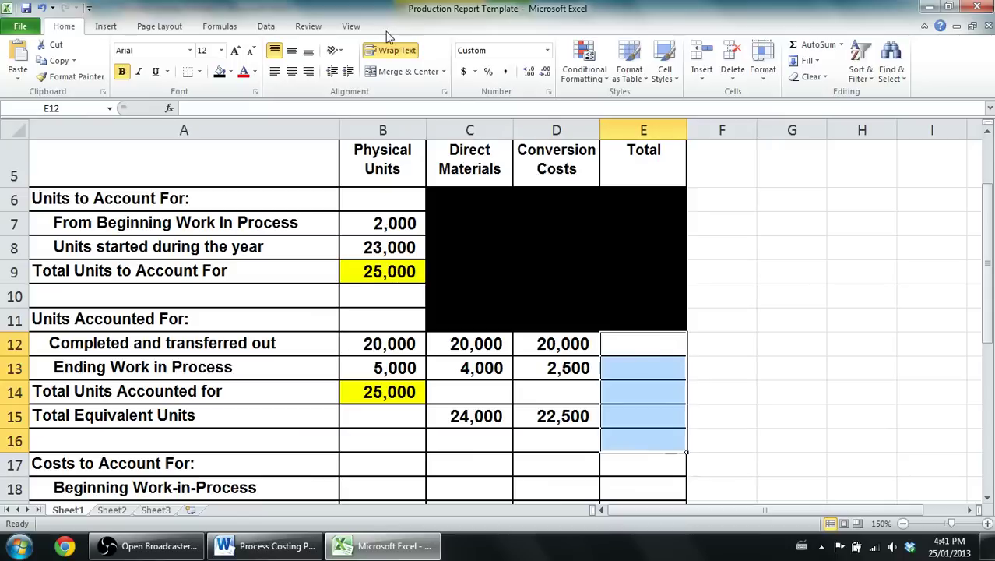
pyautogui.click(220, 71)
pyautogui.click(352, 189)
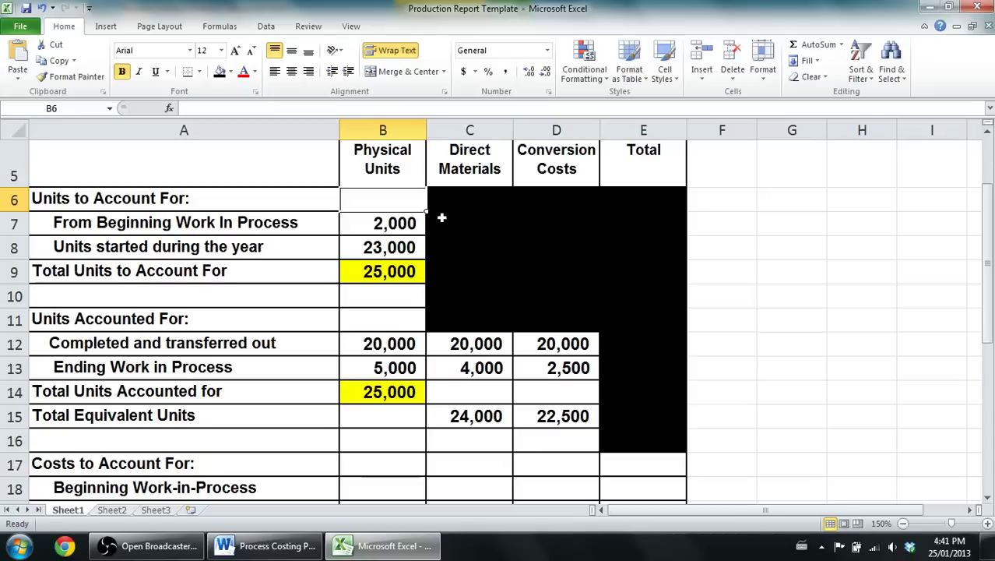
# Review the C15 formula, the D15 total and the blacked-out cell E14
pyautogui.click(465, 419)
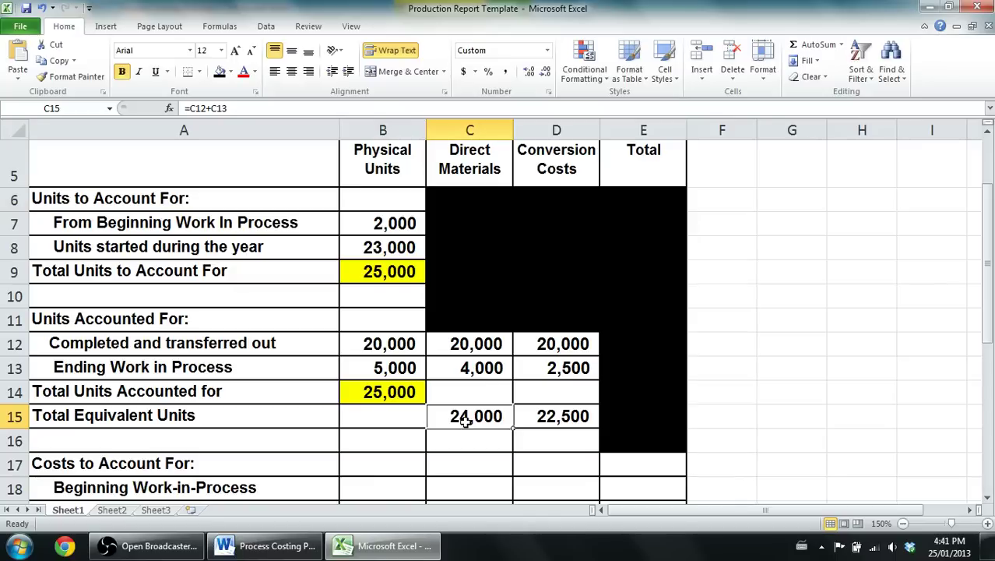
pyautogui.click(581, 419)
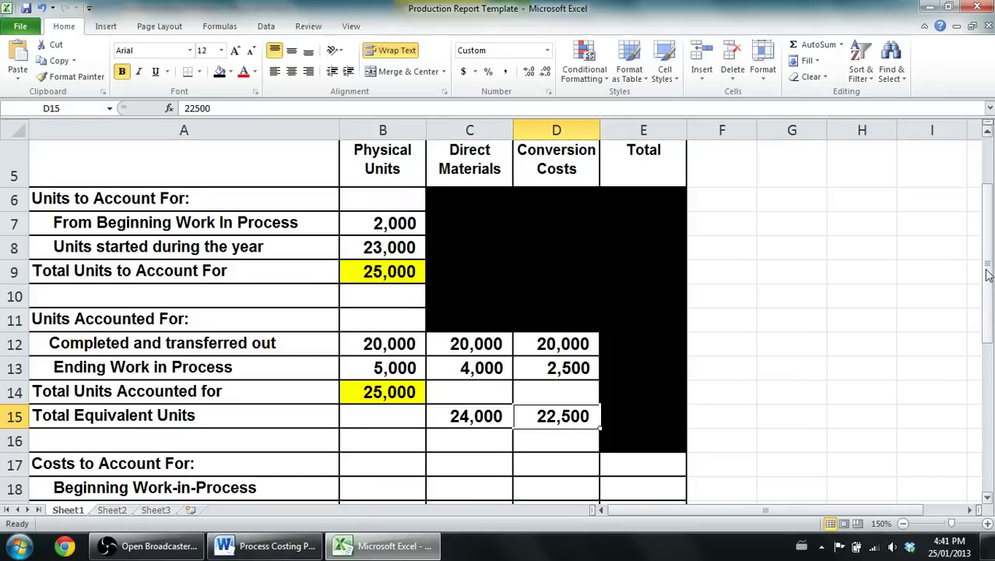
pyautogui.moveTo(987, 274)
pyautogui.mouseDown()
pyautogui.moveTo(989, 285)
pyautogui.moveTo(987, 272)
pyautogui.mouseUp()
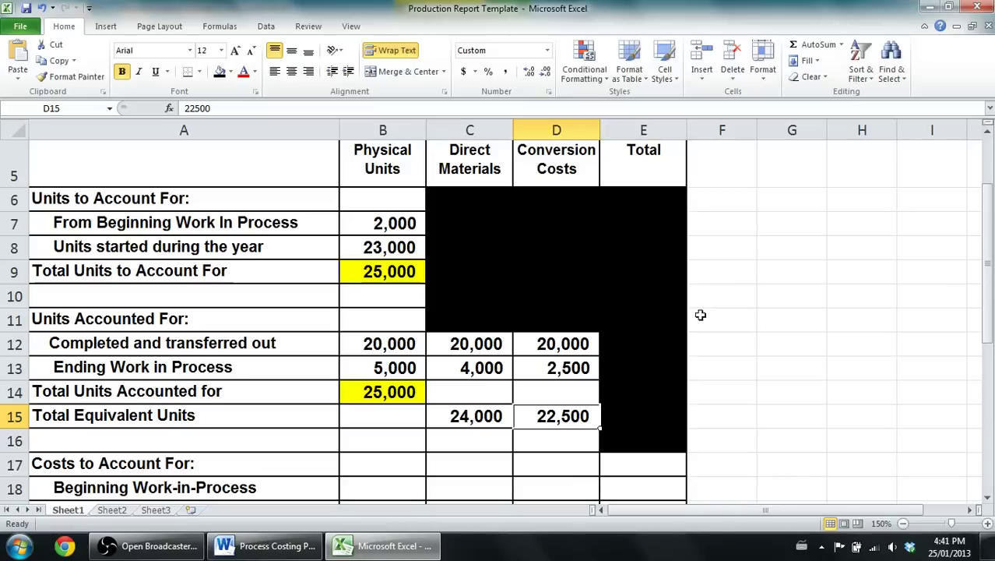
pyautogui.moveTo(987, 261); pyautogui.dragTo(979, 282)
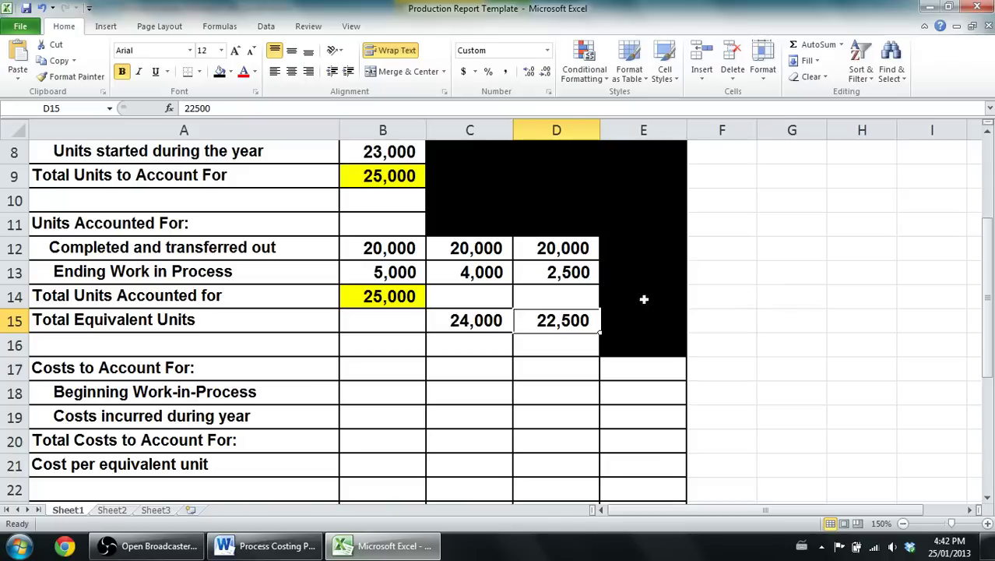
pyautogui.click(602, 292)
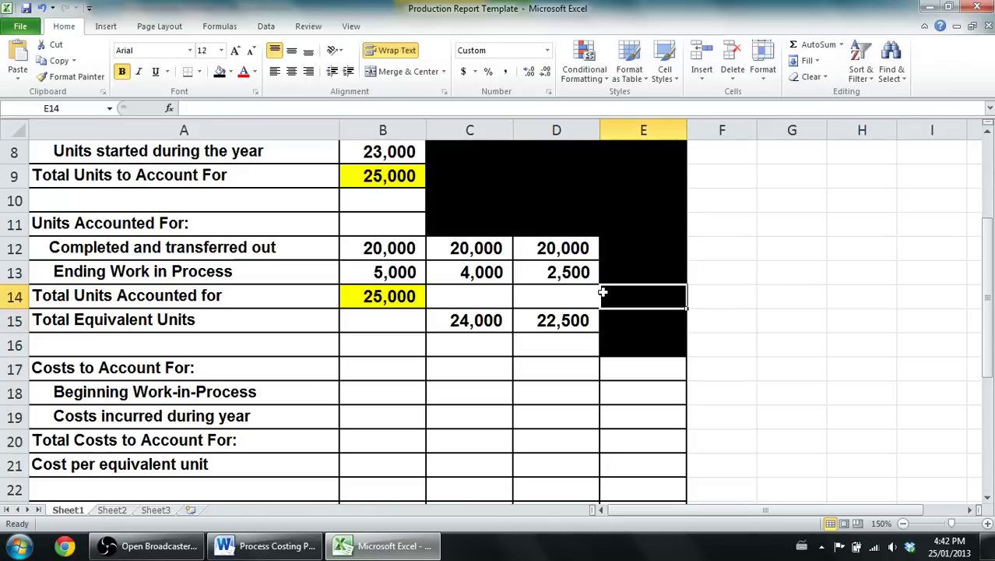